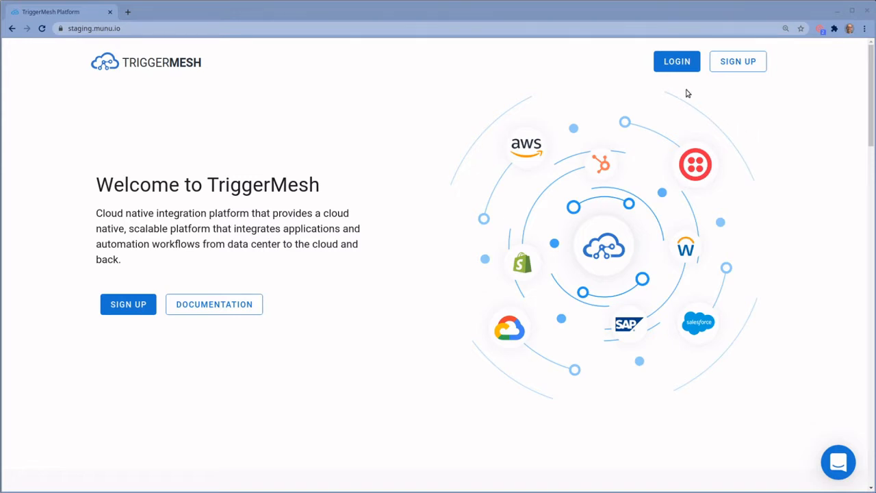
# Sign in to TriggerMesh with a GitHub account
pyautogui.click(681, 66)
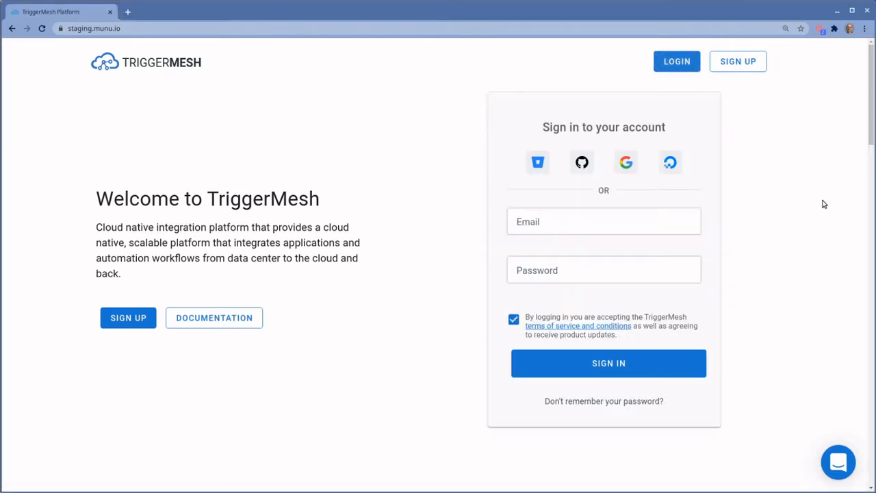
pyautogui.click(581, 163)
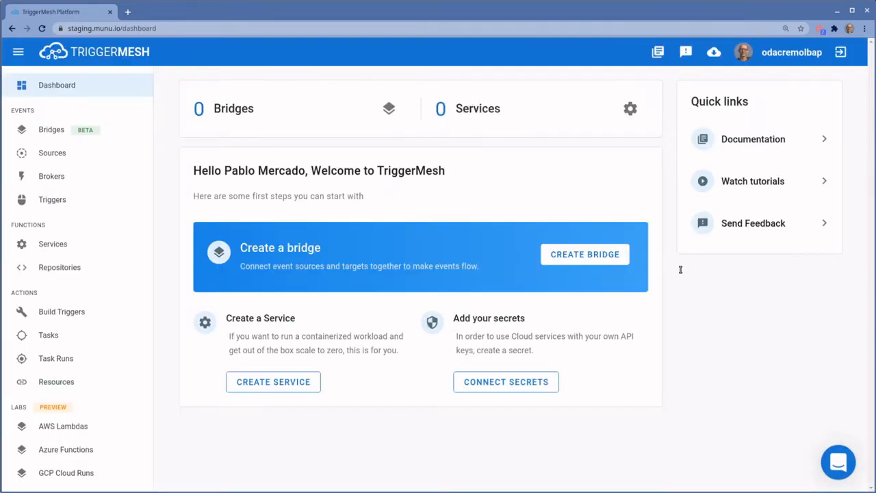
# Create a new custom bridge from scratch, named cultured-somewhere, with the default broker
pyautogui.click(89, 134)
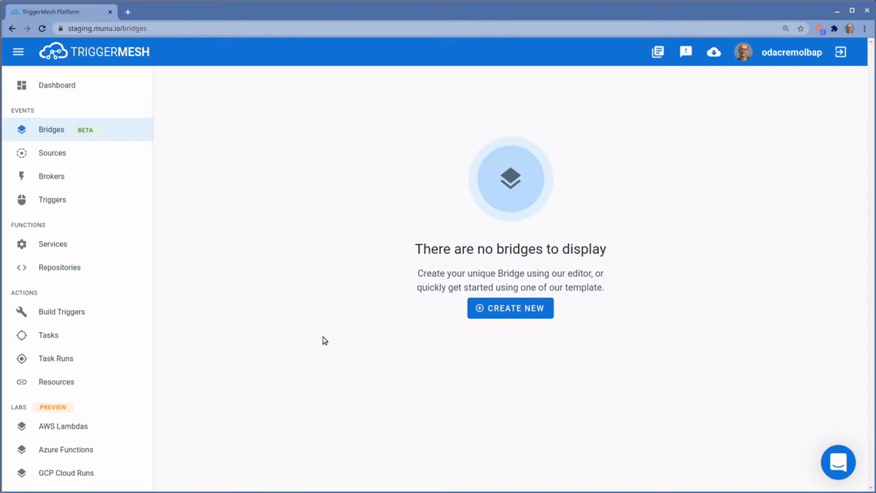
pyautogui.click(548, 314)
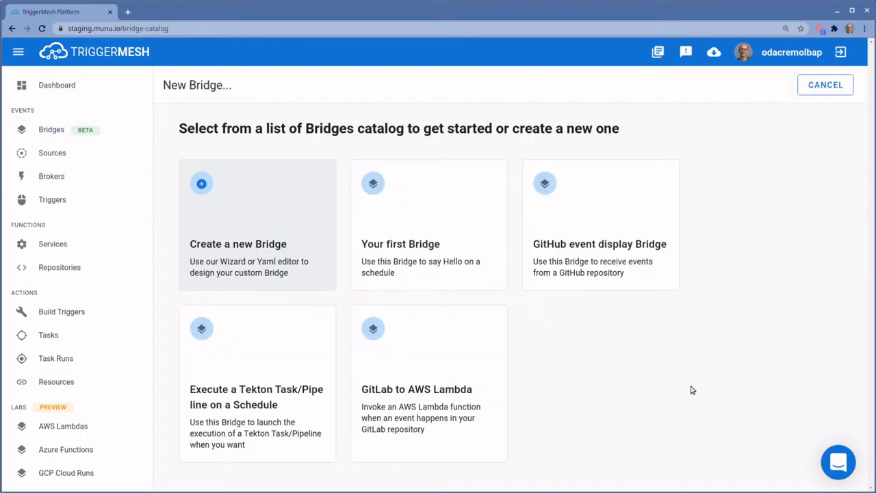
pyautogui.click(238, 231)
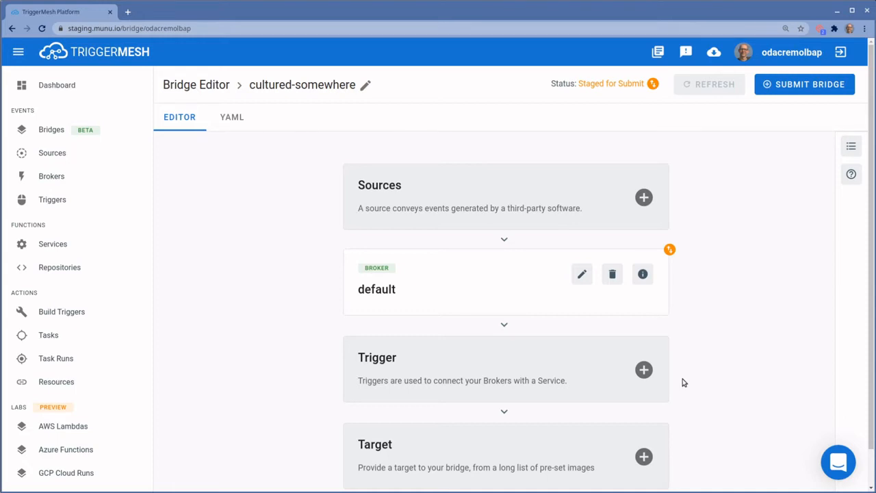
pyautogui.click(512, 206)
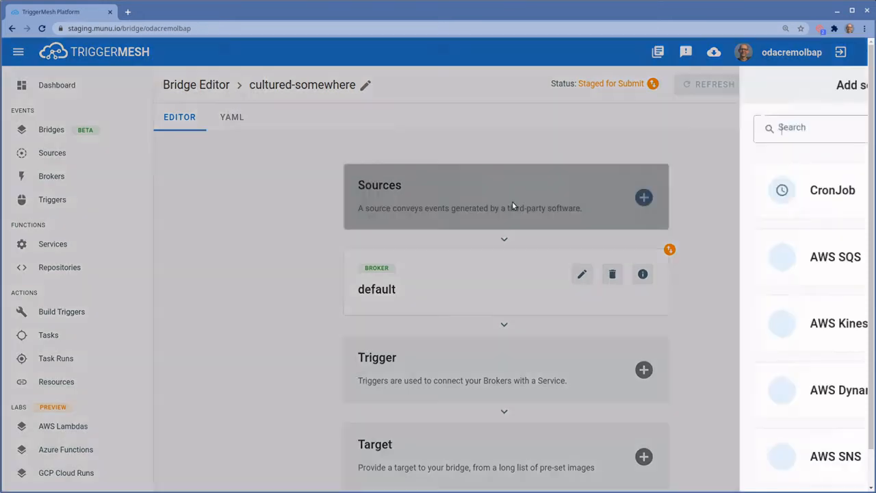
pyautogui.scroll(-2, 714, 361)
pyautogui.scroll(-2, 716, 432)
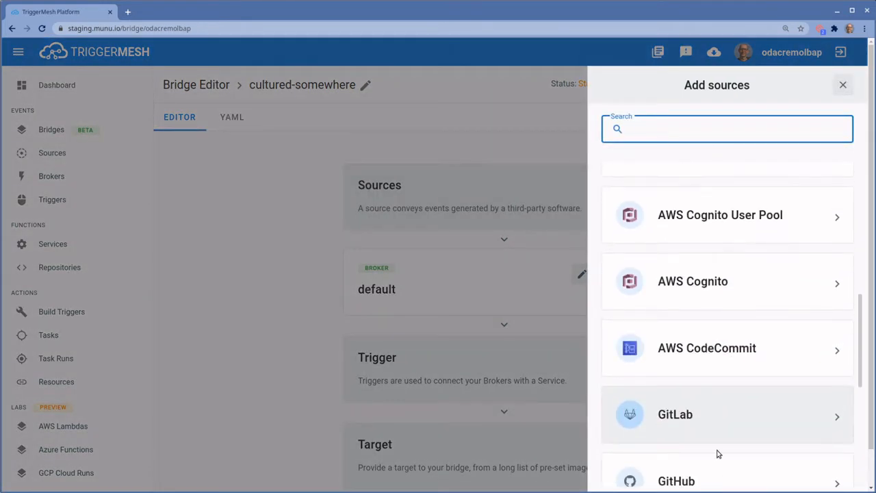
pyautogui.scroll(-2, 718, 454)
pyautogui.click(711, 454)
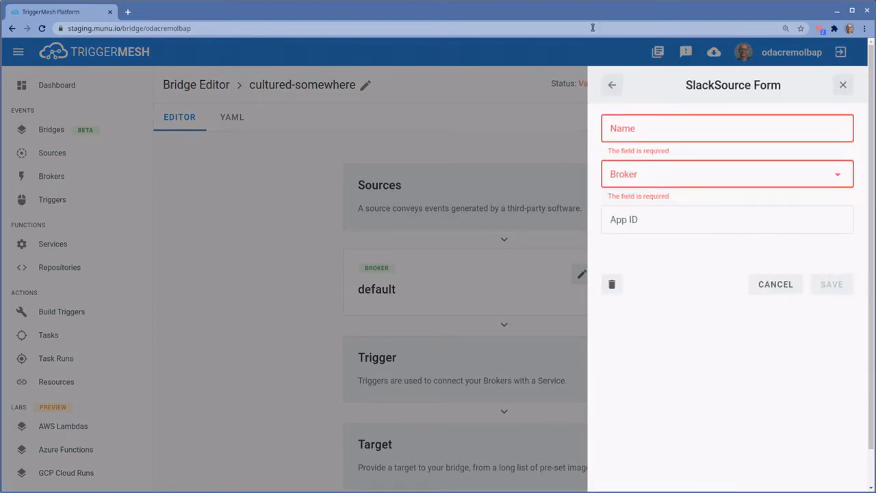
pyautogui.click(846, 85)
pyautogui.scroll(-1, 714, 344)
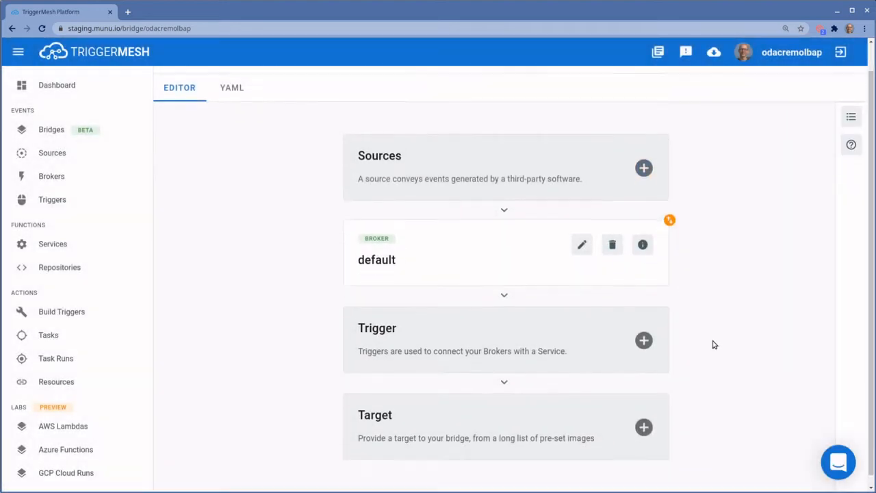
pyautogui.click(644, 417)
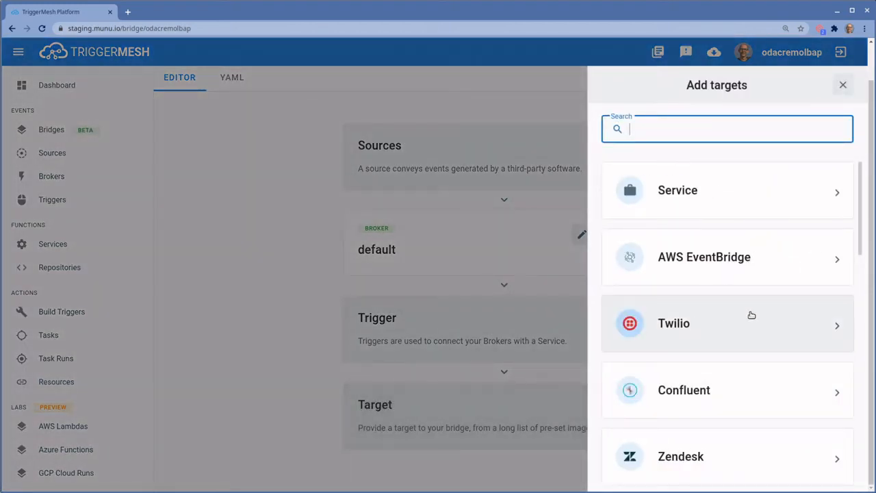
pyautogui.scroll(-2, 749, 322)
pyautogui.click(720, 289)
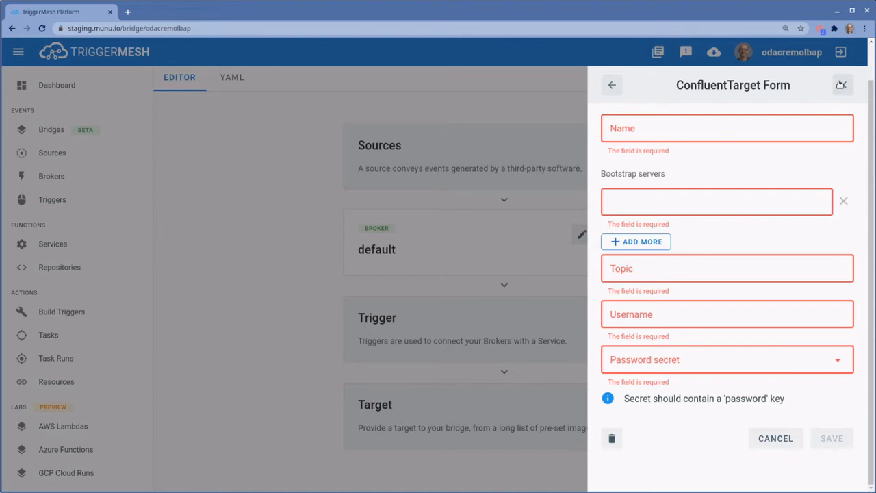
pyautogui.click(842, 85)
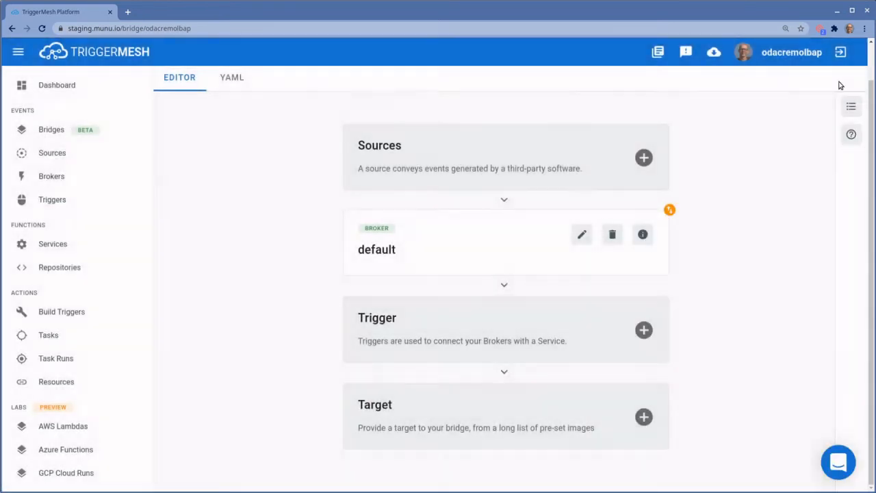
# Add an Other-type secret 'confluent' with key 'password' and the pasted password value
pyautogui.scroll(-1, 93, 287)
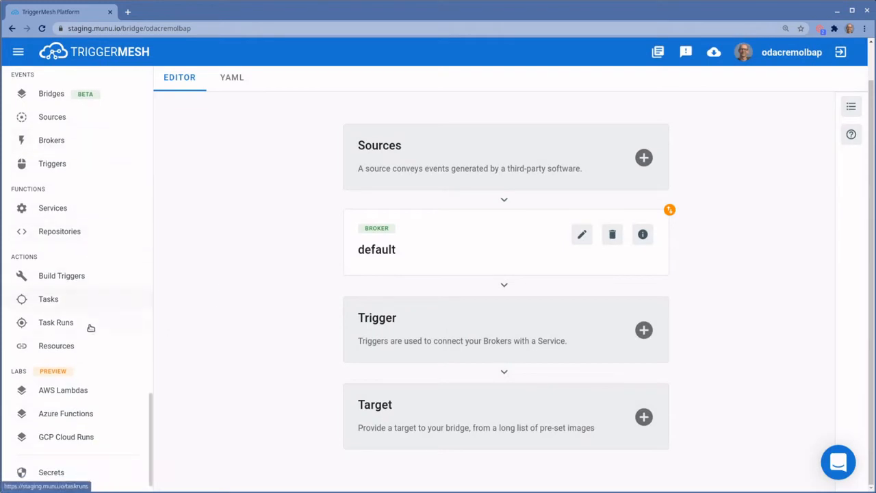
pyautogui.click(70, 472)
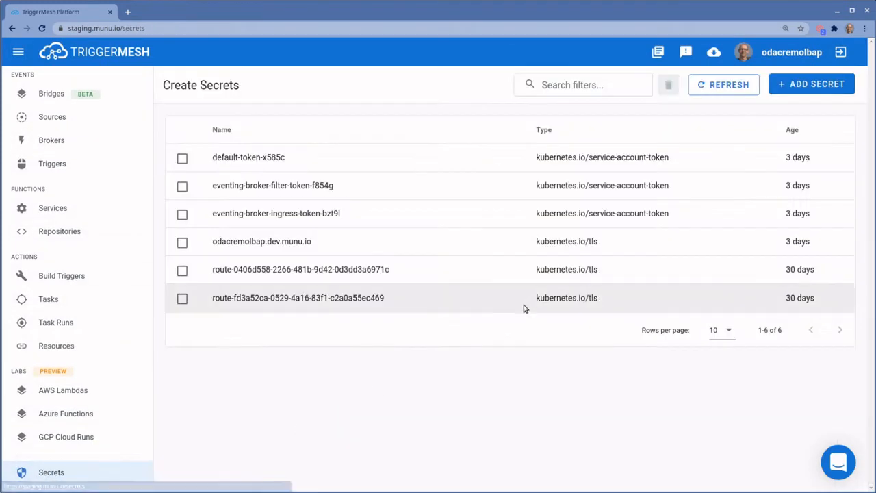
pyautogui.click(794, 84)
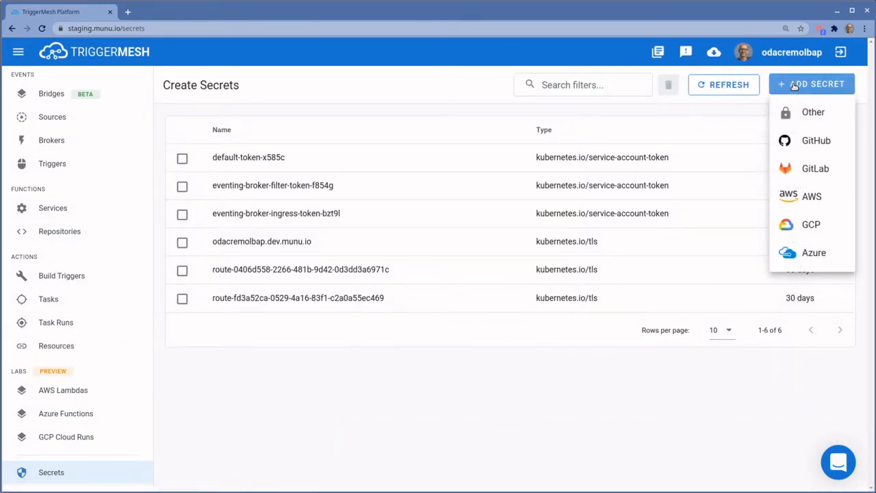
pyautogui.click(803, 113)
pyautogui.click(436, 208)
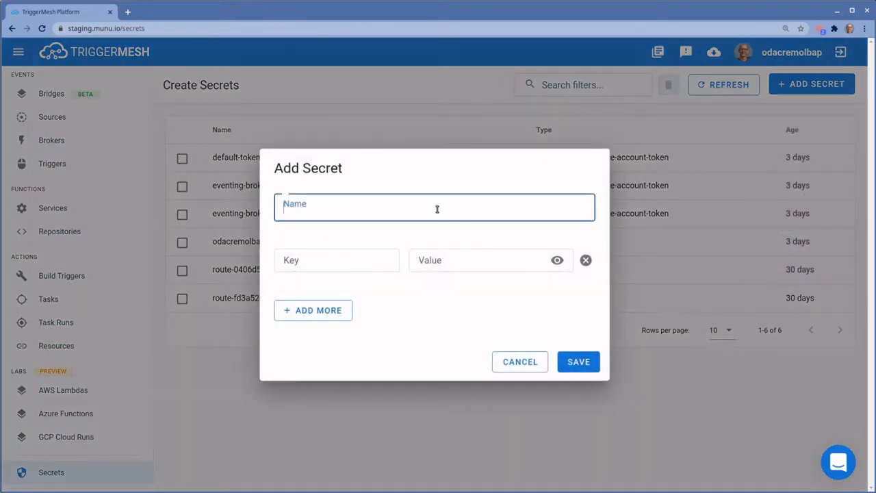
pyautogui.write('confluent')
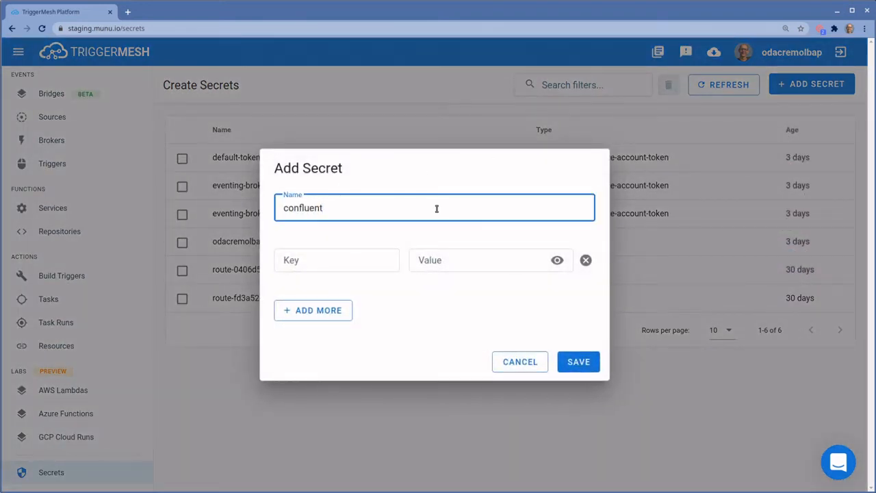
pyautogui.press('Tab')
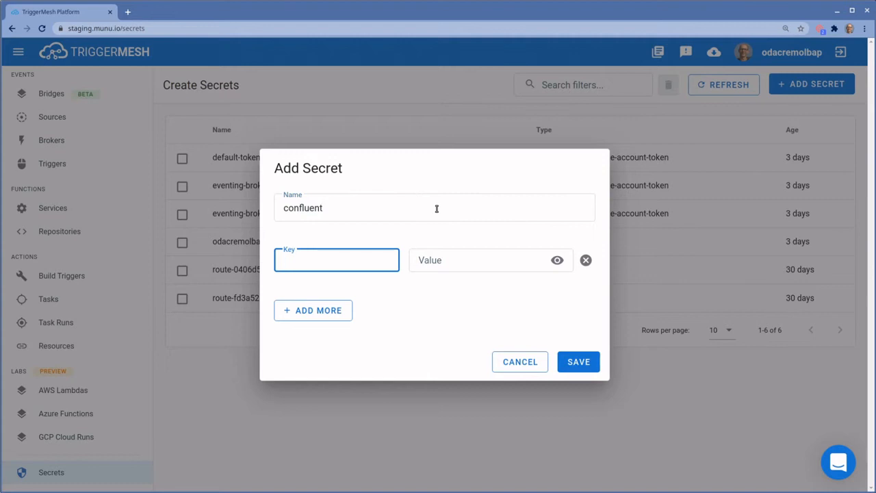
pyautogui.write('password')
pyautogui.click(464, 261)
pyautogui.hotkey('ctrl', 'v')
pyautogui.click(569, 365)
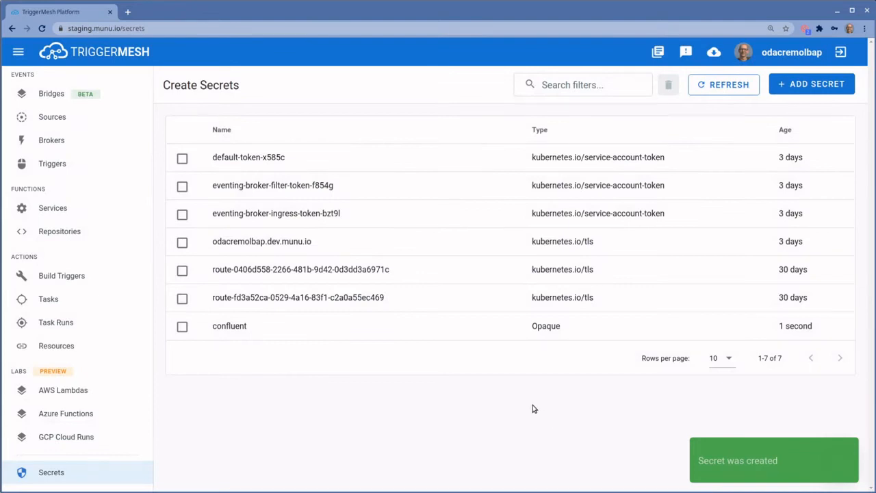
# Start another custom bridge from scratch on the Bridges page
pyautogui.click(63, 93)
pyautogui.click(486, 309)
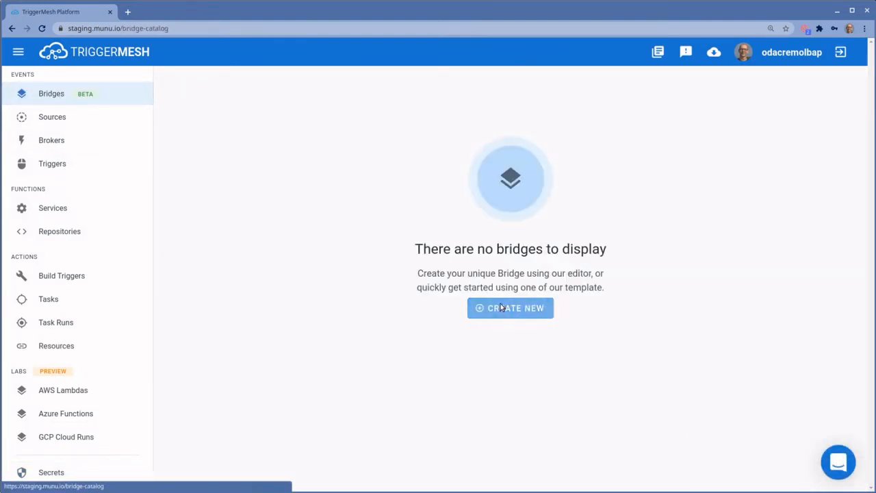
pyautogui.click(244, 235)
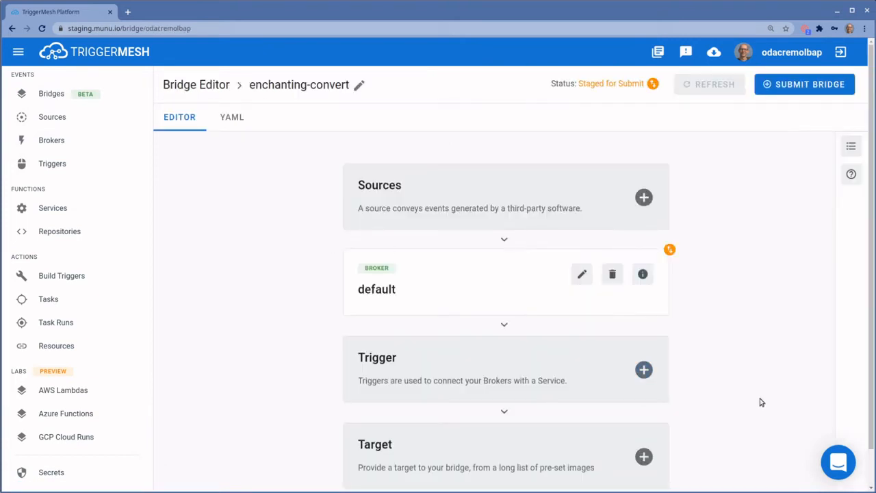
# Add a Slack source named woodford that sends to the default broker
pyautogui.click(637, 201)
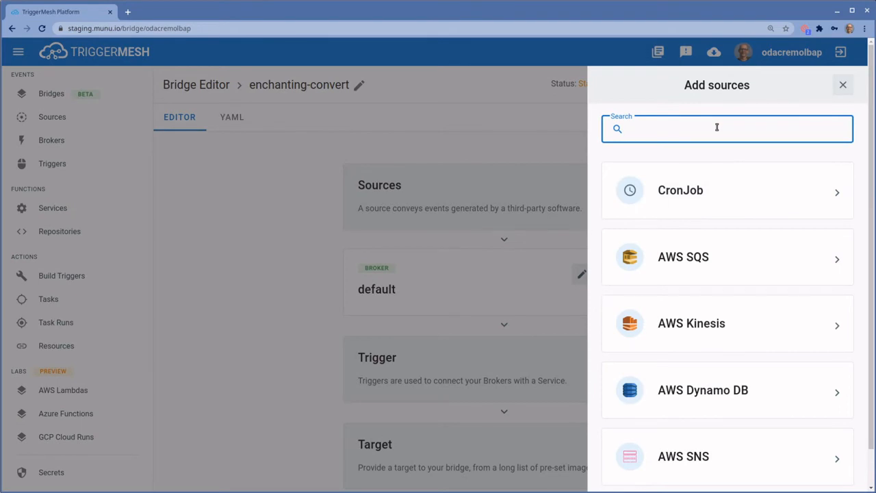
pyautogui.write('slca')
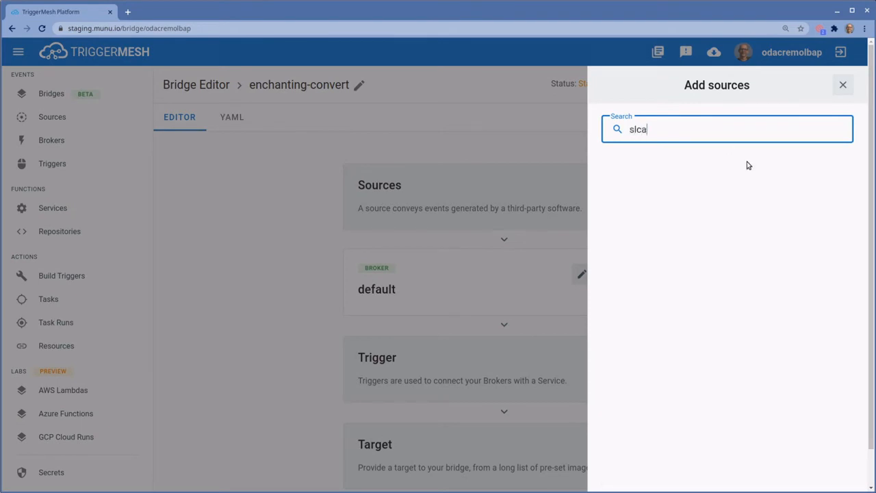
pyautogui.press('BackSpace')
pyautogui.press('BackSpace')
pyautogui.write('ac')
pyautogui.click(742, 190)
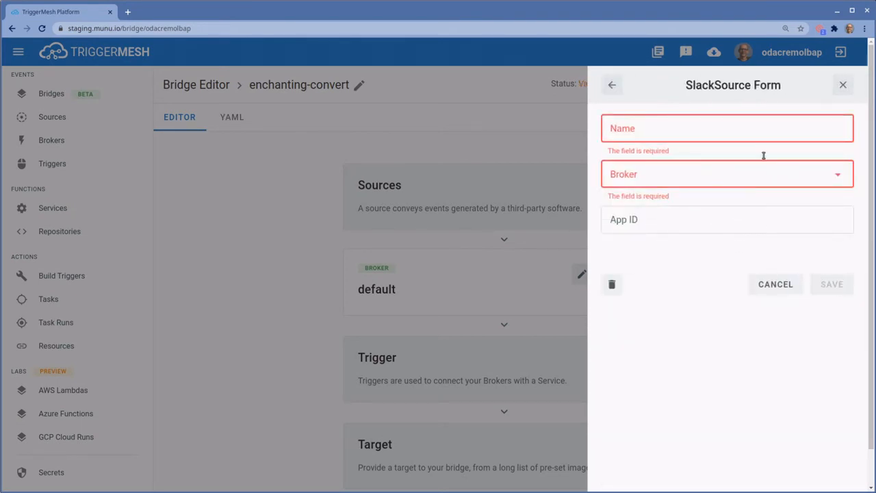
pyautogui.click(731, 132)
pyautogui.write('woodford')
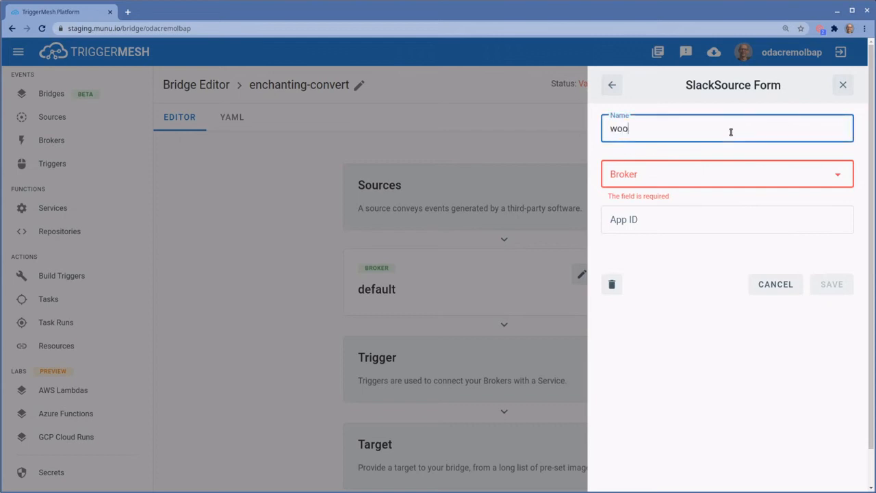
pyautogui.click(812, 177)
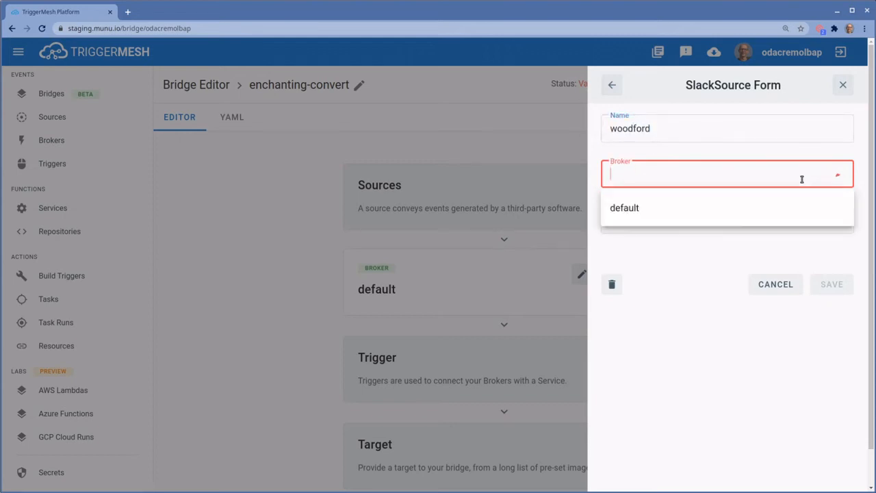
pyautogui.click(736, 208)
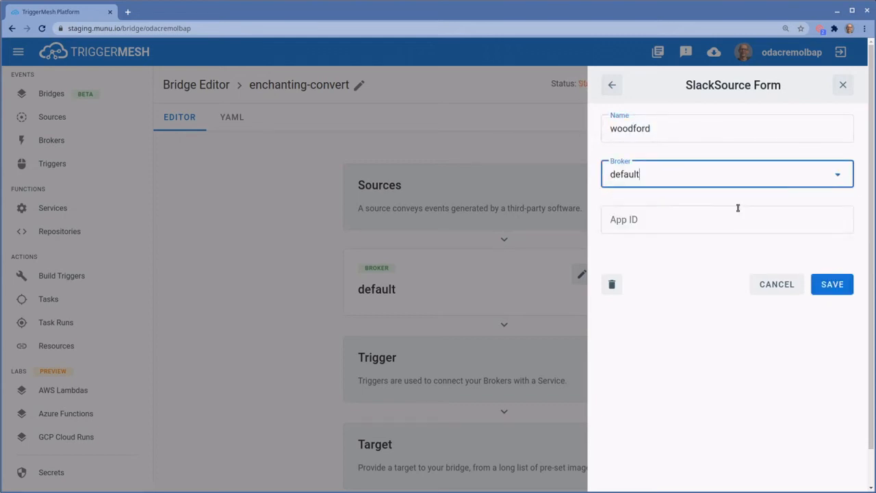
pyautogui.click(842, 286)
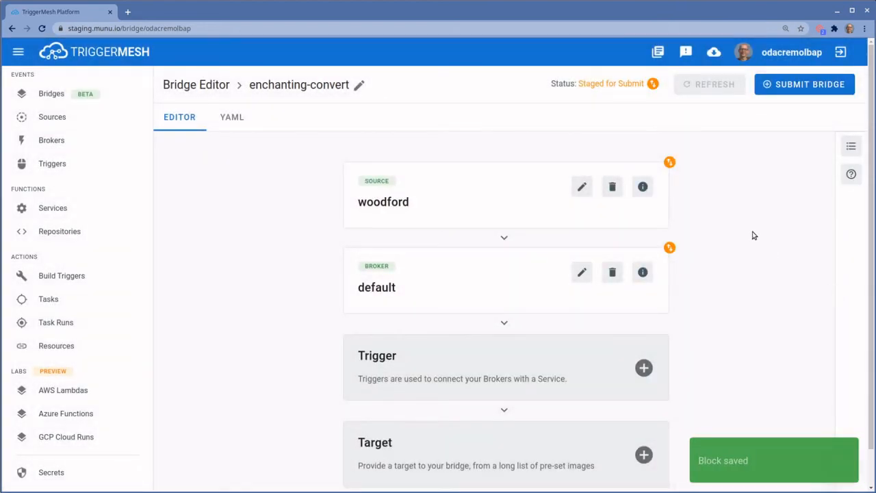
pyautogui.scroll(-2, 743, 267)
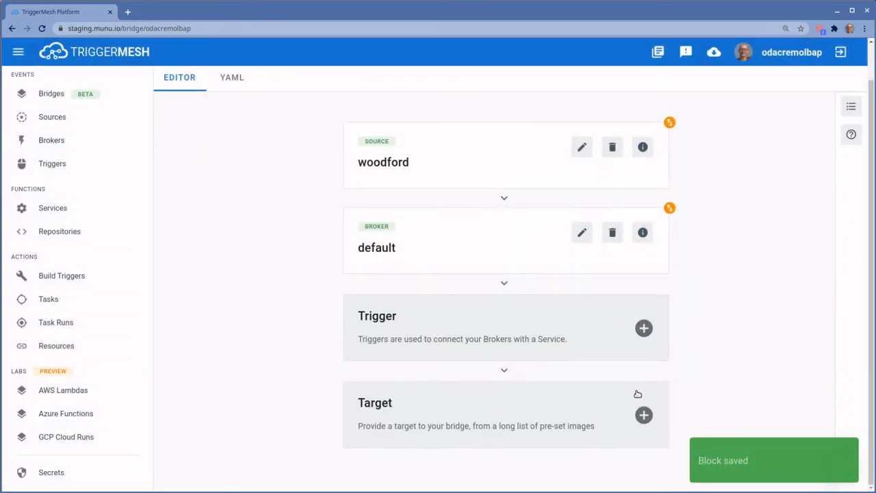
# Add a Confluent target 'woodford-says' with the pasted bootstrap server and topic 'slack'
pyautogui.click(644, 416)
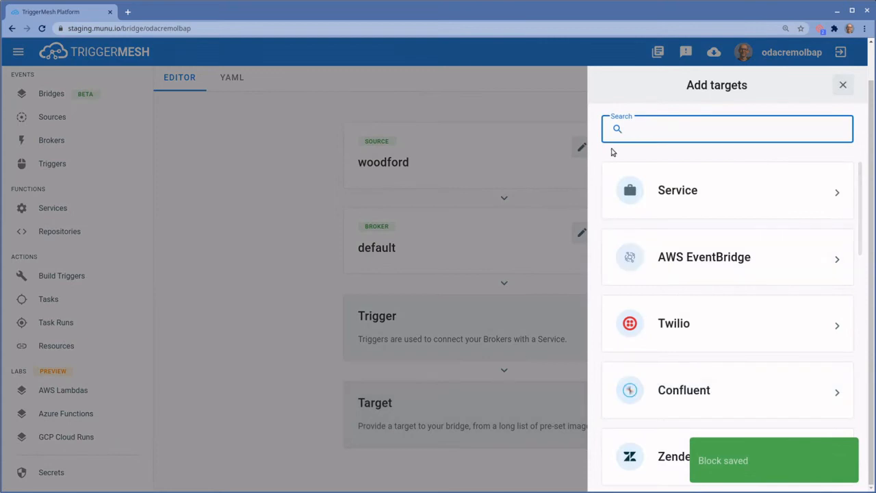
pyautogui.click(717, 387)
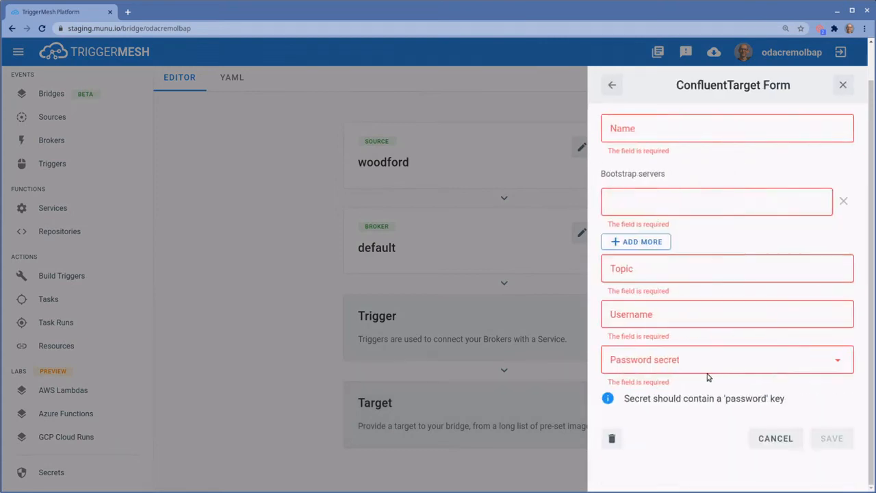
pyautogui.click(662, 132)
pyautogui.write('woodf')
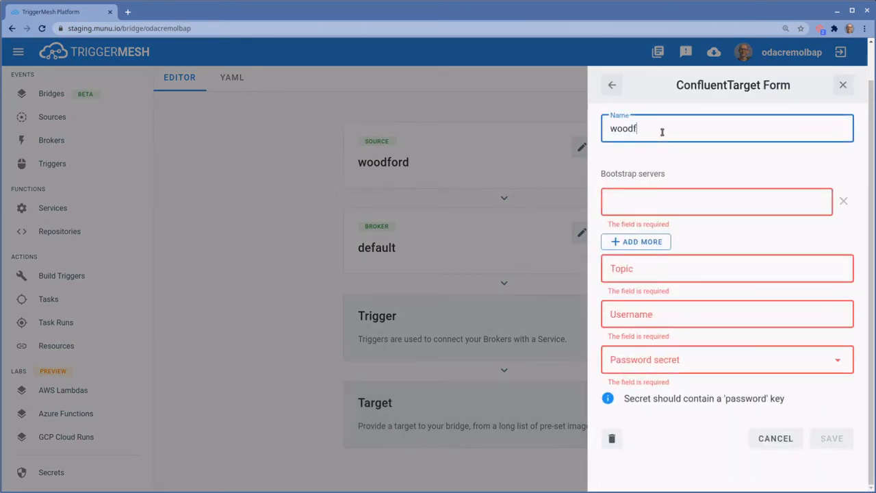
pyautogui.write('ord-says')
pyautogui.hotkey('alt', 'Tab')
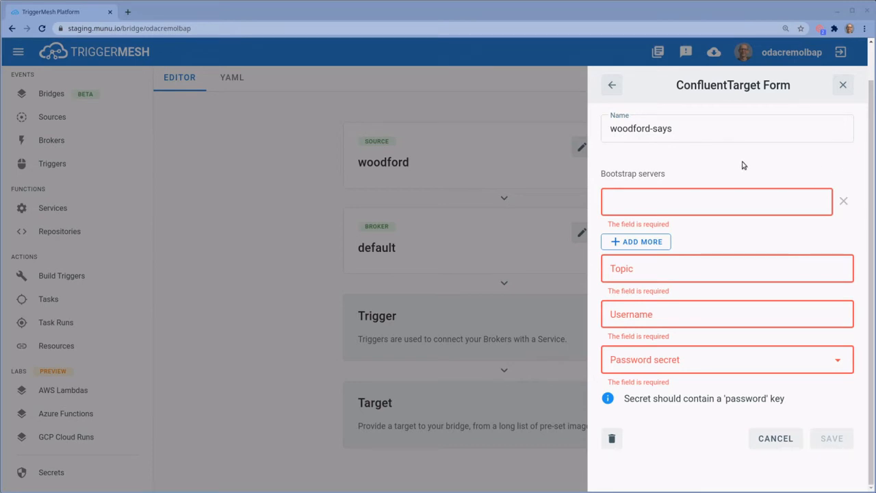
pyautogui.click(699, 202)
pyautogui.hotkey('ctrl', 'v')
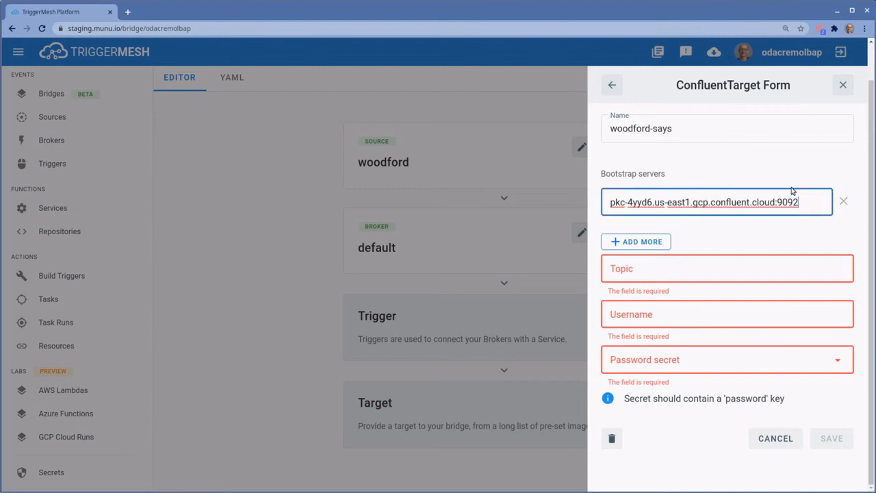
pyautogui.click(716, 272)
pyautogui.write('slack')
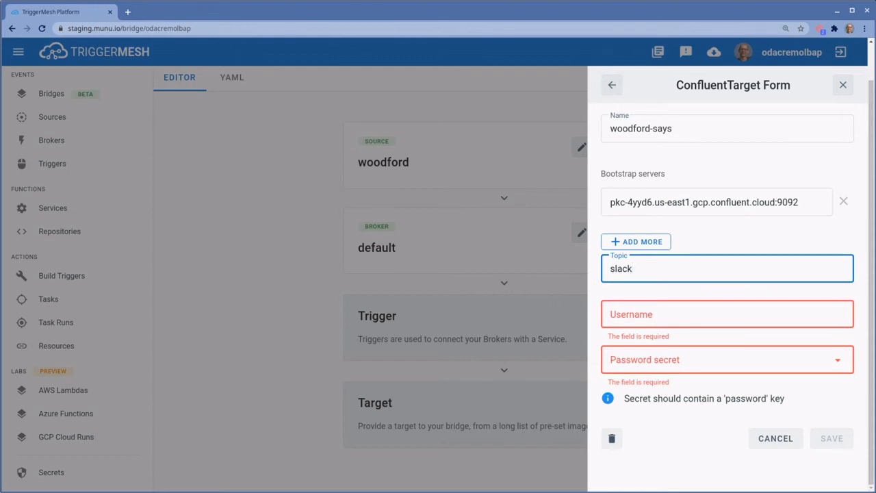
# Set the Kafka key as username and the confluent secret as password, then save the target
pyautogui.hotkey('alt', 'Tab')
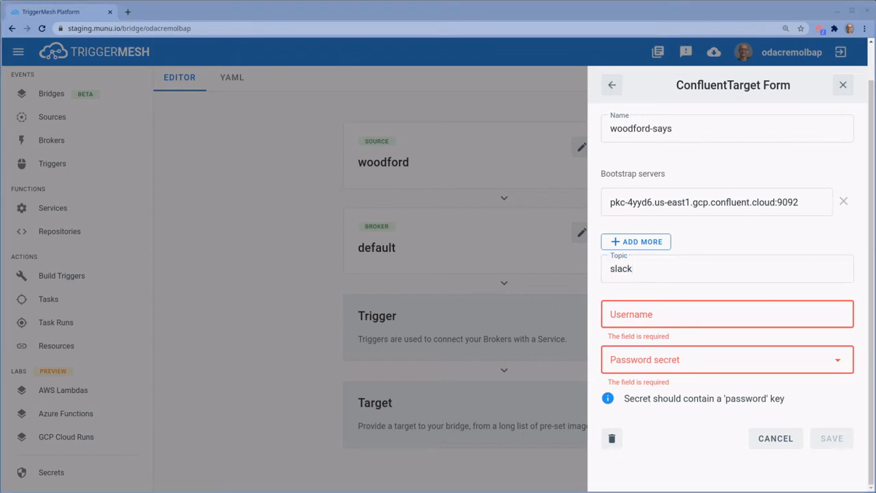
pyautogui.click(774, 306)
pyautogui.hotkey('ctrl', 'v')
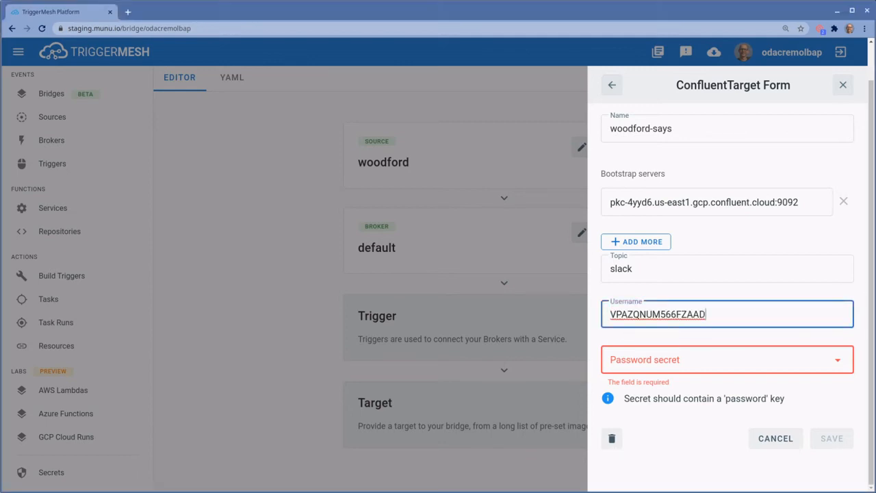
pyautogui.click(841, 363)
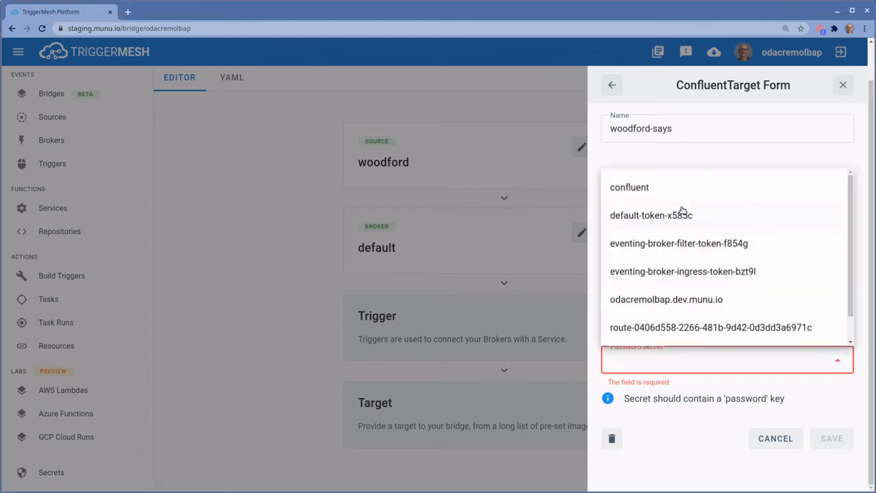
pyautogui.click(630, 188)
pyautogui.click(817, 442)
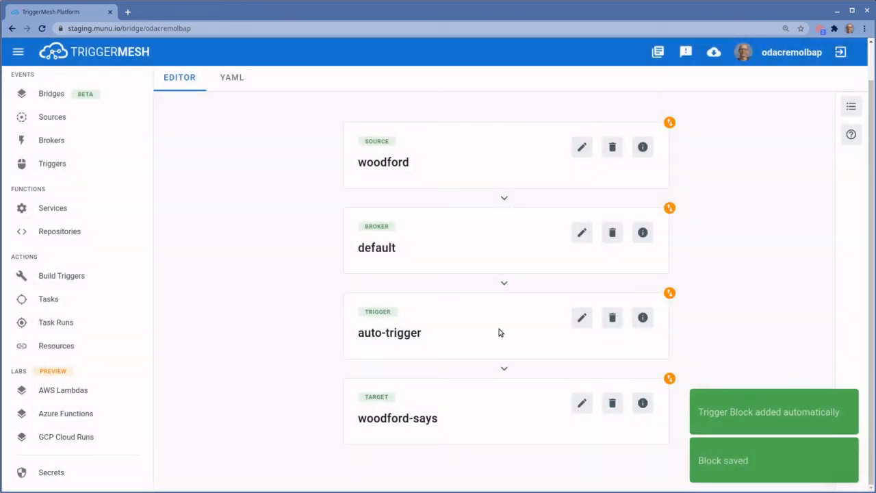
pyautogui.scroll(2, 753, 308)
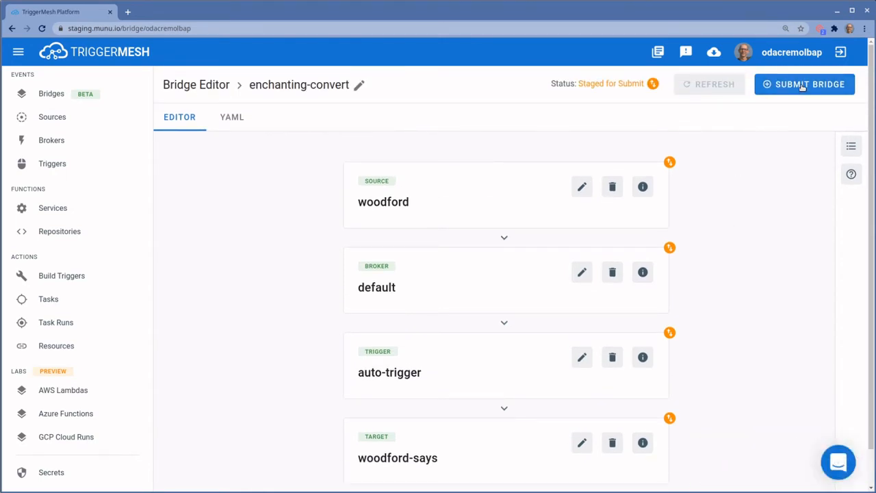
# Submit the enchanting-convert bridge, confirm it is Ready, and check its services are running
pyautogui.click(803, 85)
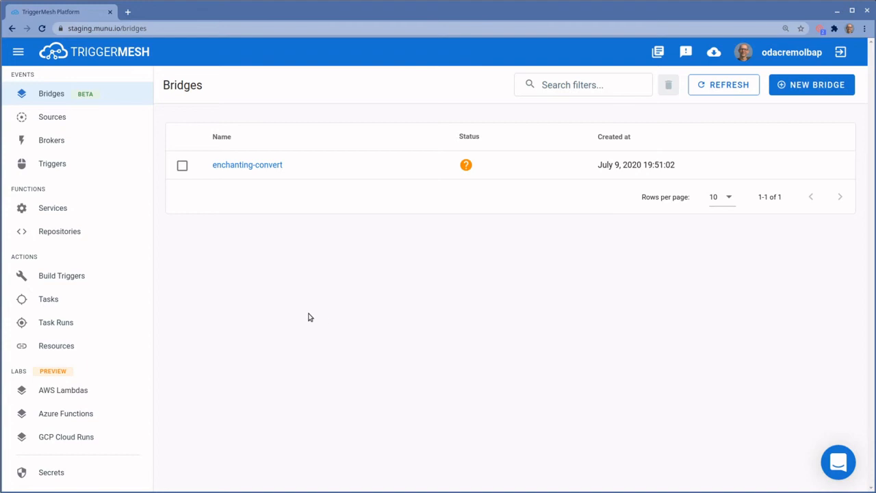
pyautogui.click(235, 165)
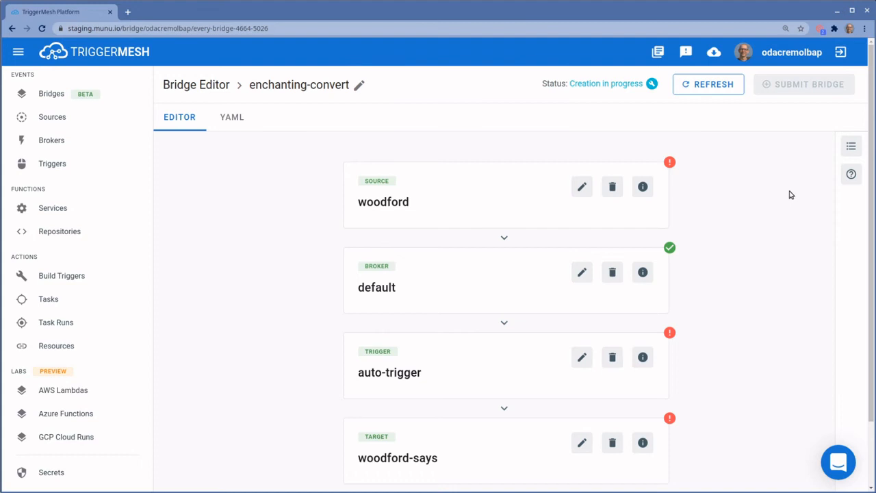
pyautogui.click(705, 84)
pyautogui.scroll(-2, 775, 161)
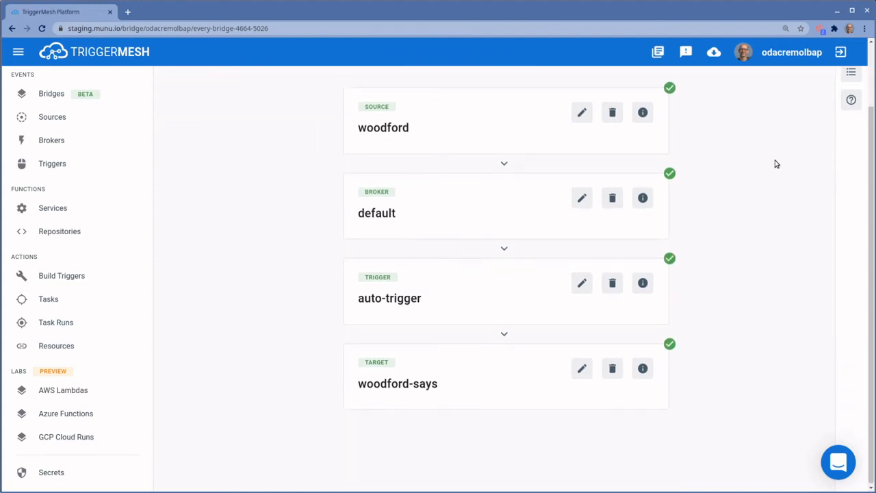
pyautogui.scroll(2, 777, 165)
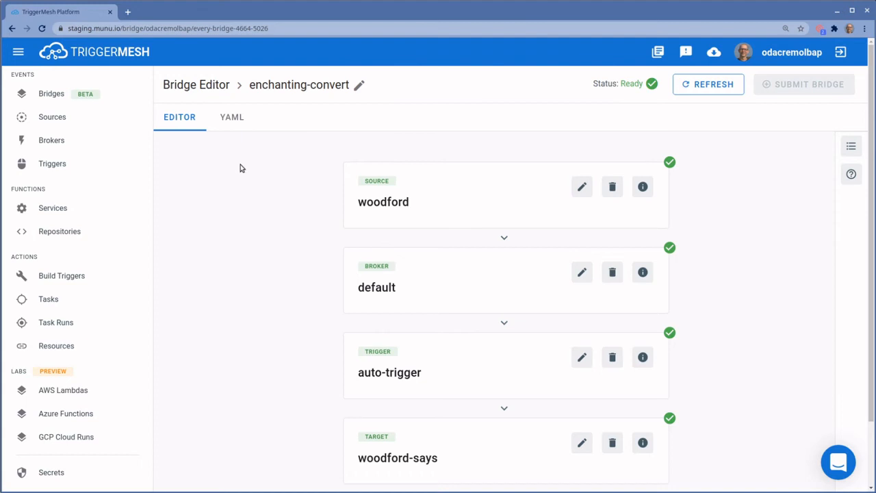
pyautogui.click(81, 217)
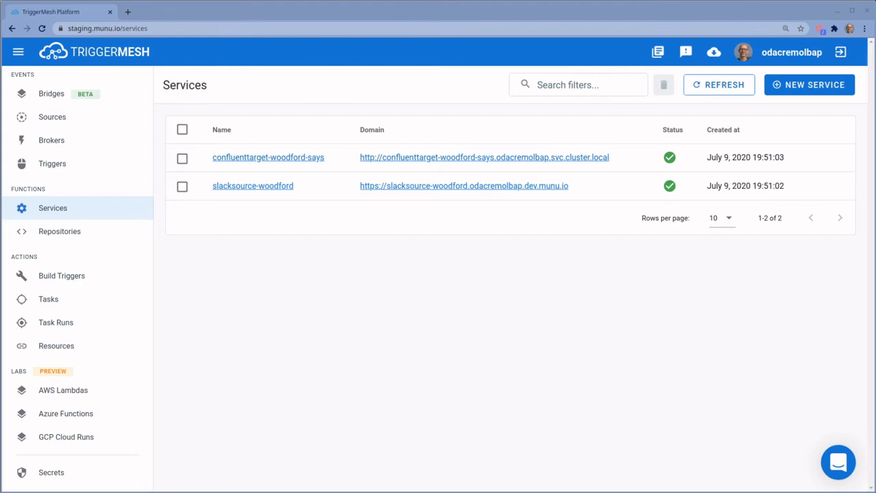
pyautogui.click(128, 12)
# Create a Slack app named woodford in the triggermesh workspace on api.slack.com
pyautogui.write('https://api.slack.com/')
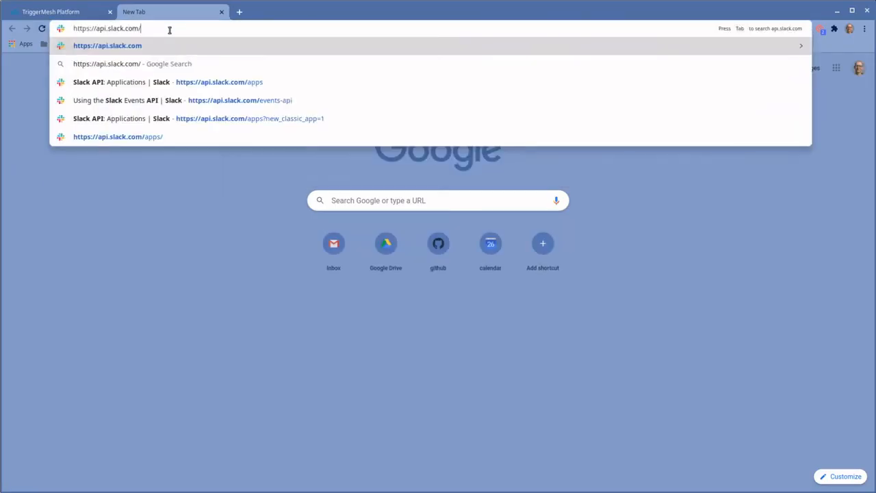
pyautogui.press('Return')
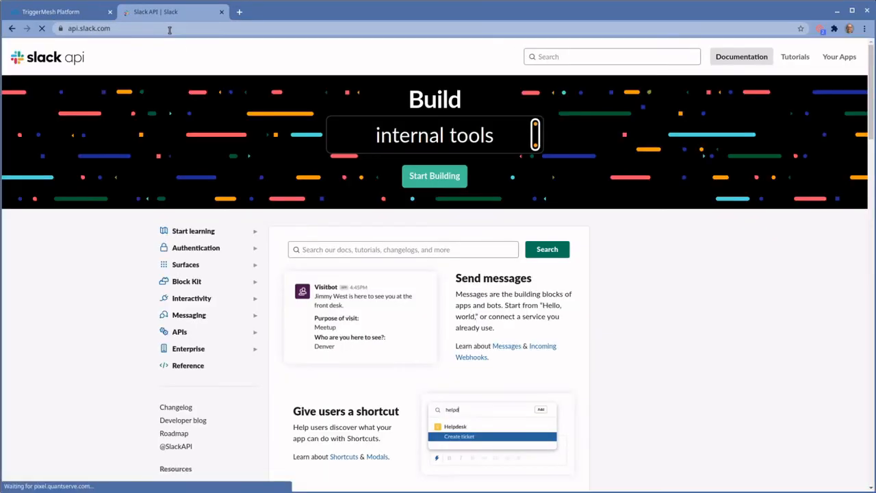
pyautogui.click(437, 177)
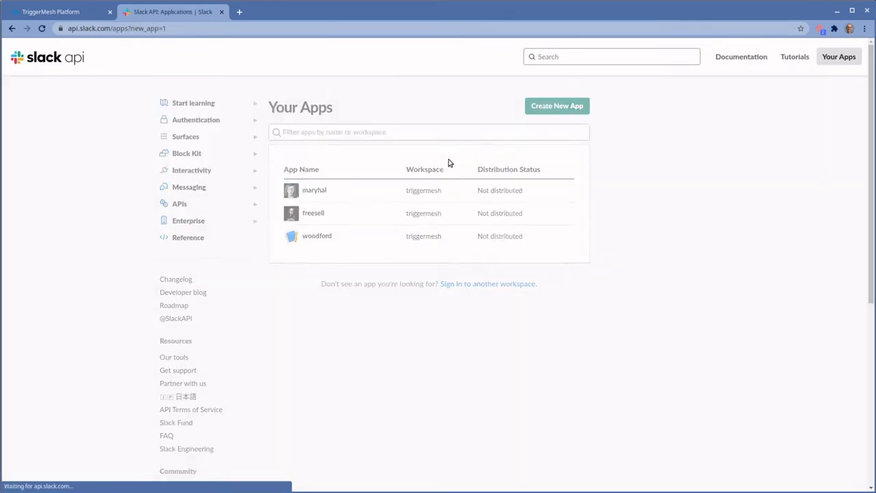
pyautogui.click(448, 112)
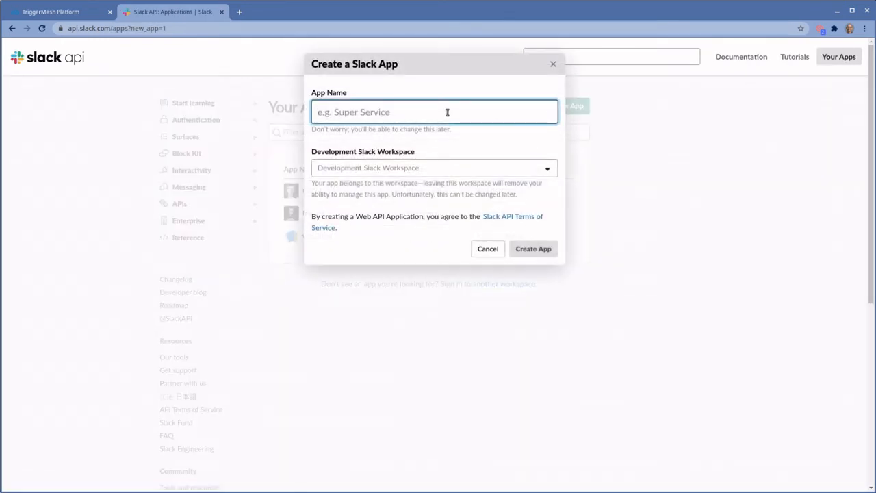
pyautogui.write('woodford')
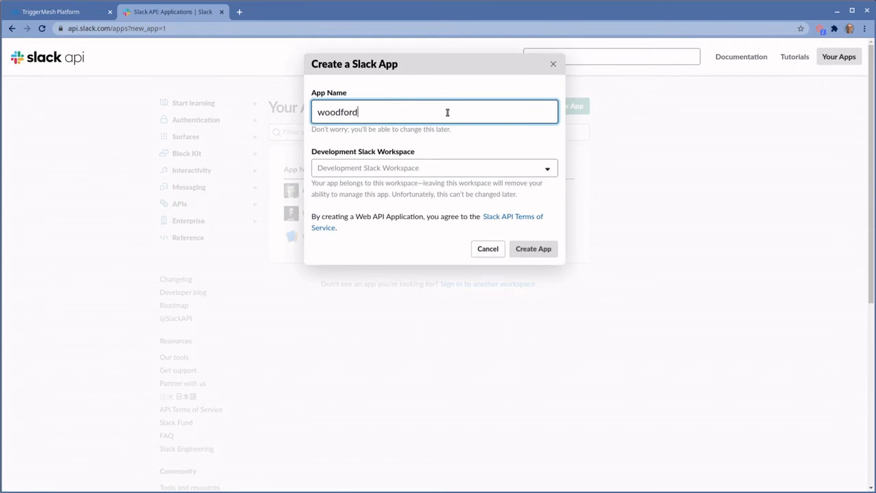
pyautogui.click(469, 170)
pyautogui.click(425, 186)
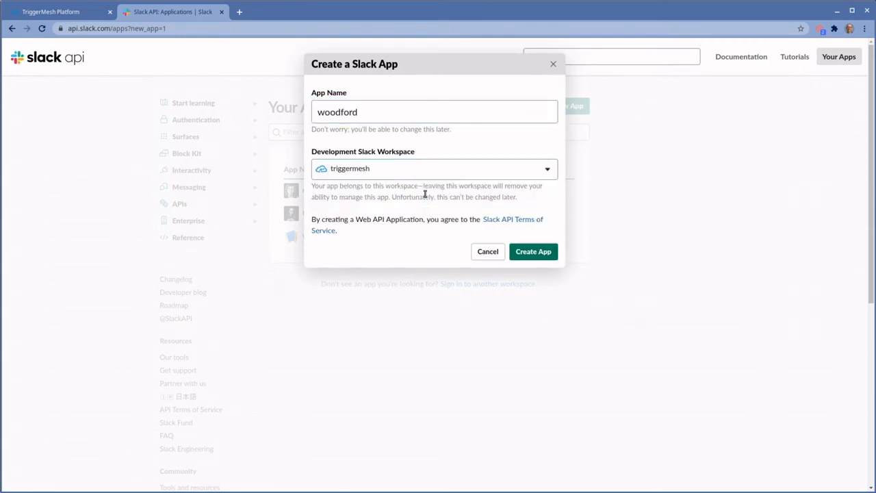
pyautogui.click(534, 252)
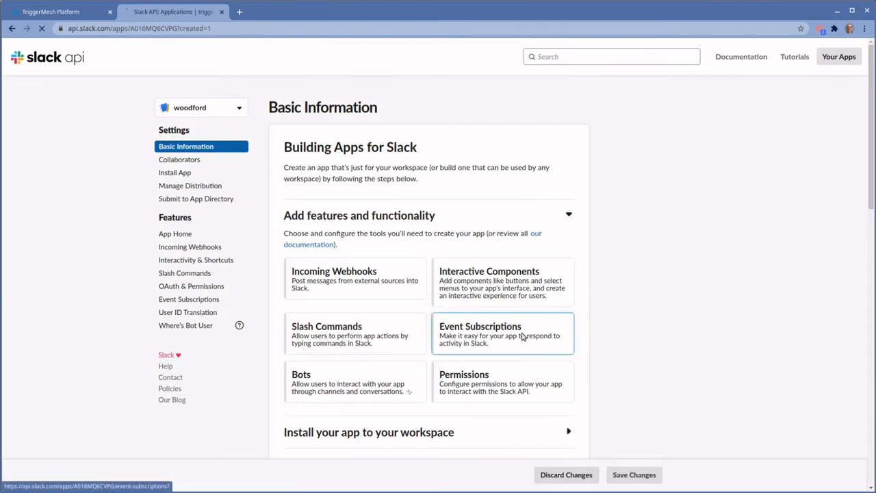
# Turn on events for woodford and verify the slacksource-woodford URL as the request URL
pyautogui.click(524, 336)
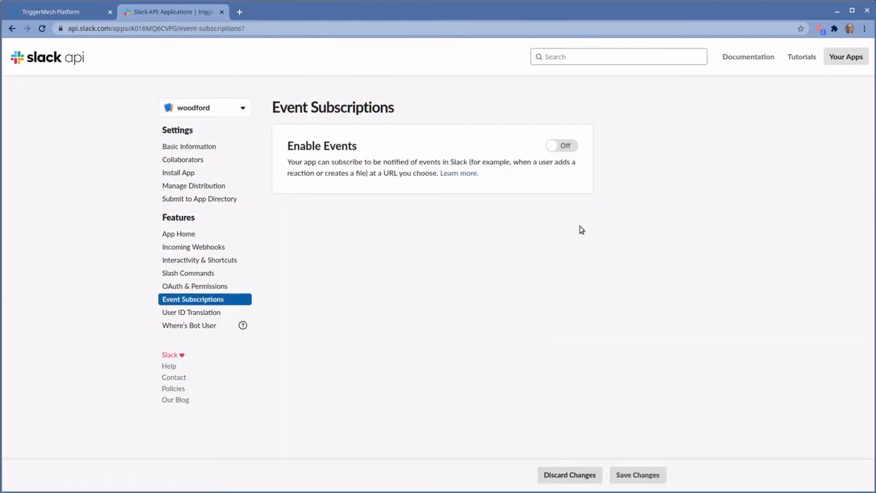
pyautogui.click(558, 148)
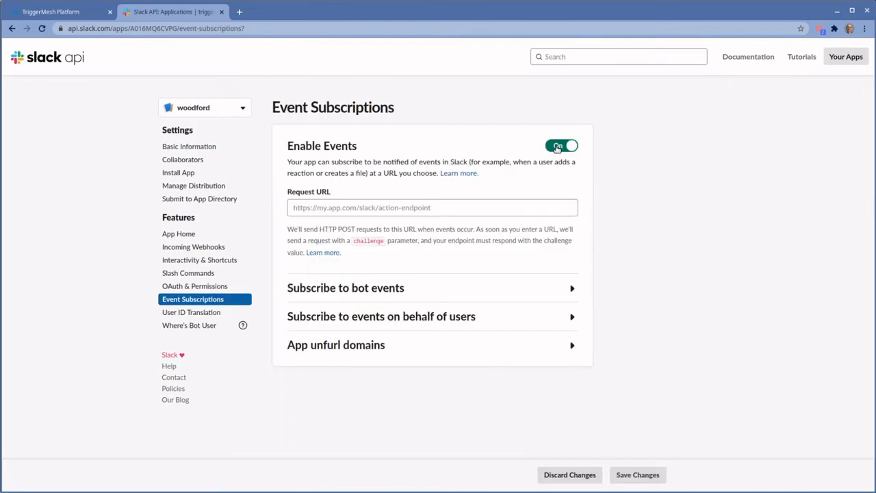
pyautogui.click(59, 12)
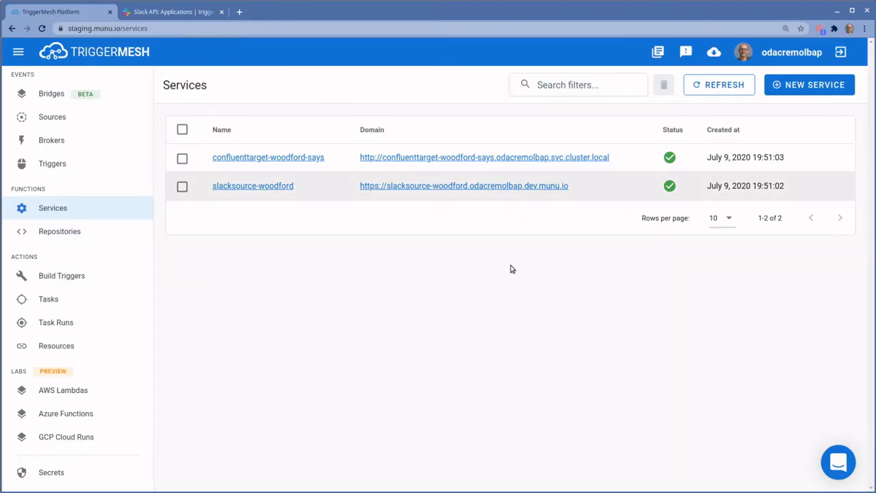
pyautogui.click(180, 12)
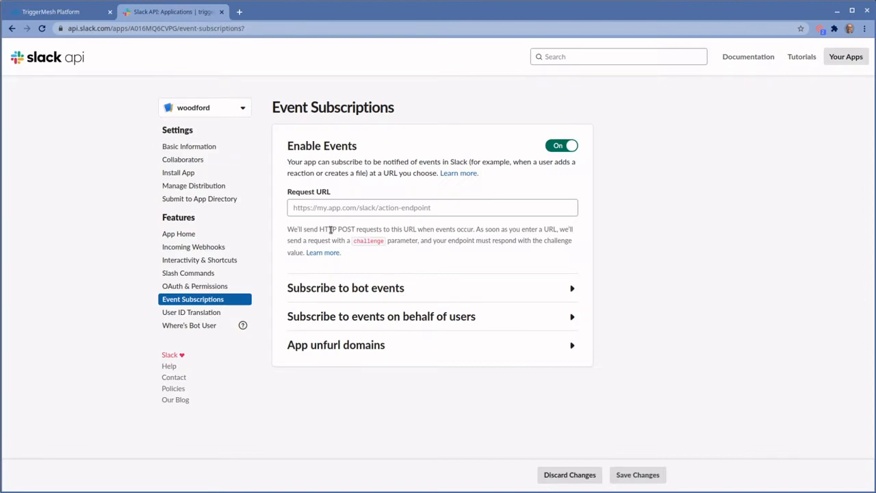
pyautogui.click(358, 207)
pyautogui.click(726, 266)
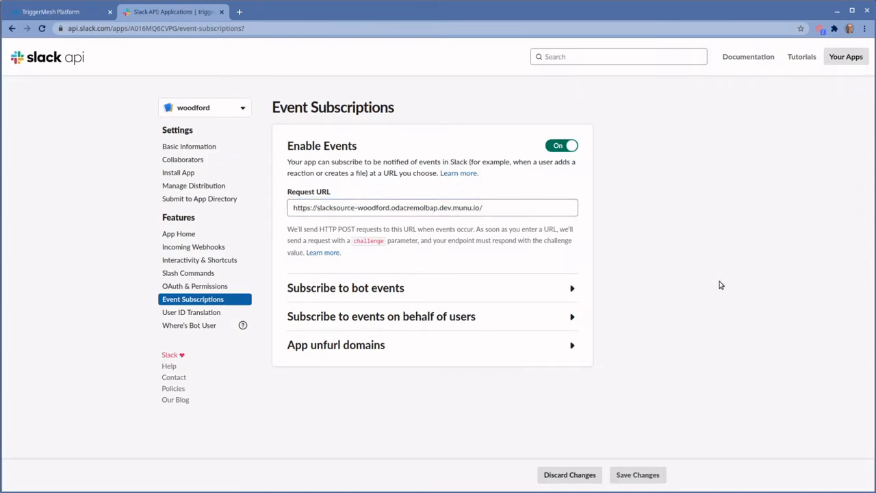
pyautogui.click(642, 246)
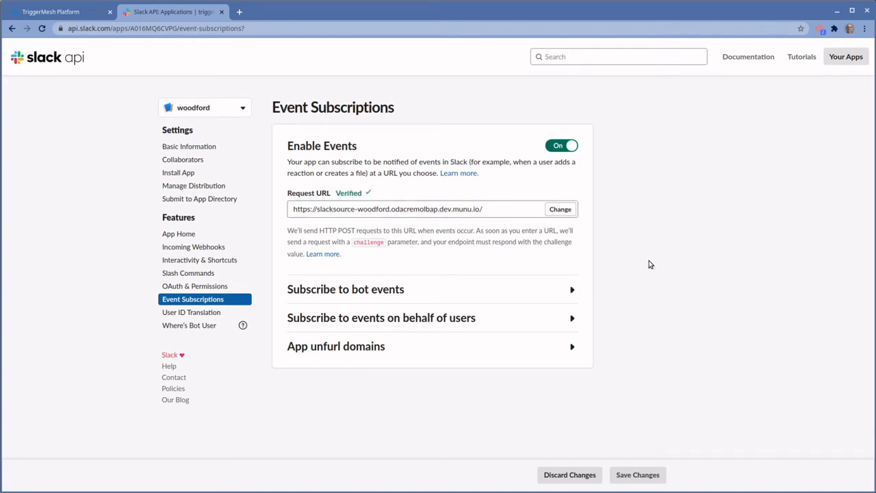
pyautogui.click(572, 289)
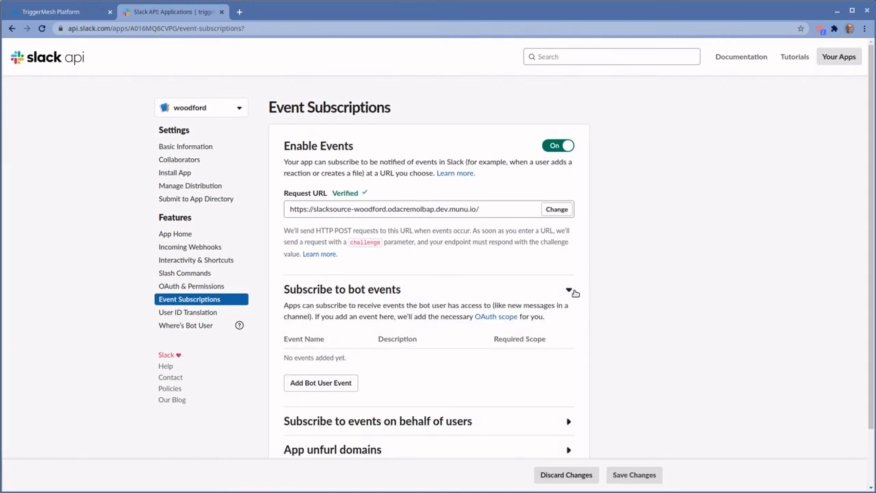
# Subscribe woodford to the app_mention bot event and save the changes
pyautogui.scroll(-1, 610, 296)
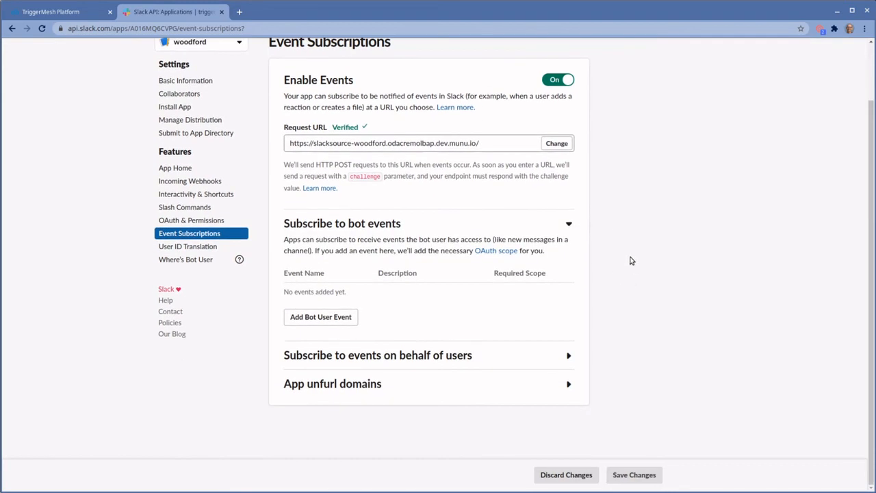
pyautogui.click(342, 322)
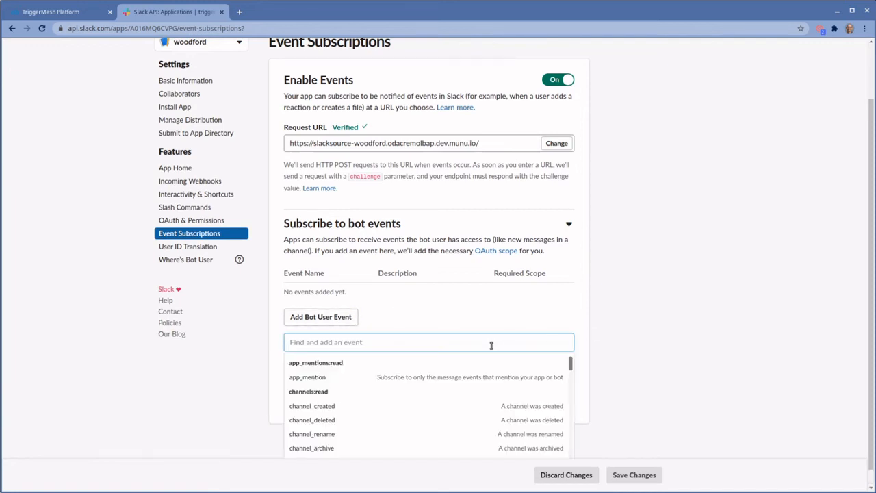
pyautogui.click(381, 381)
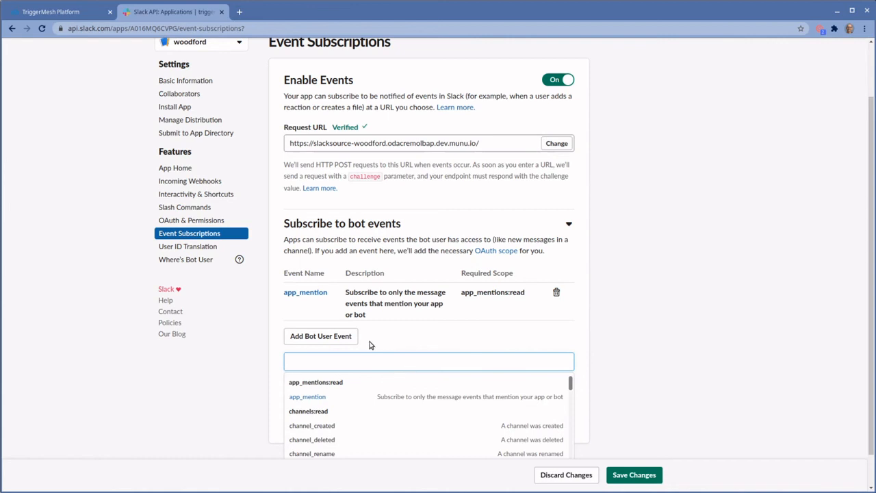
pyautogui.click(613, 346)
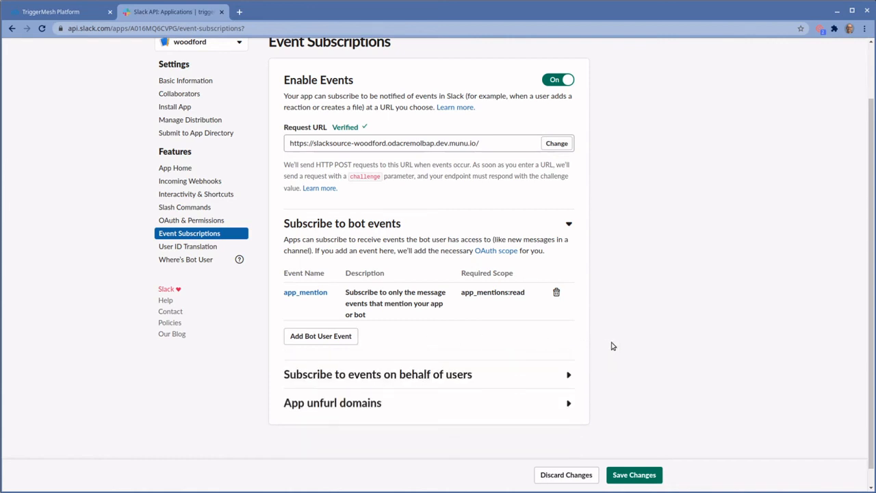
pyautogui.click(628, 476)
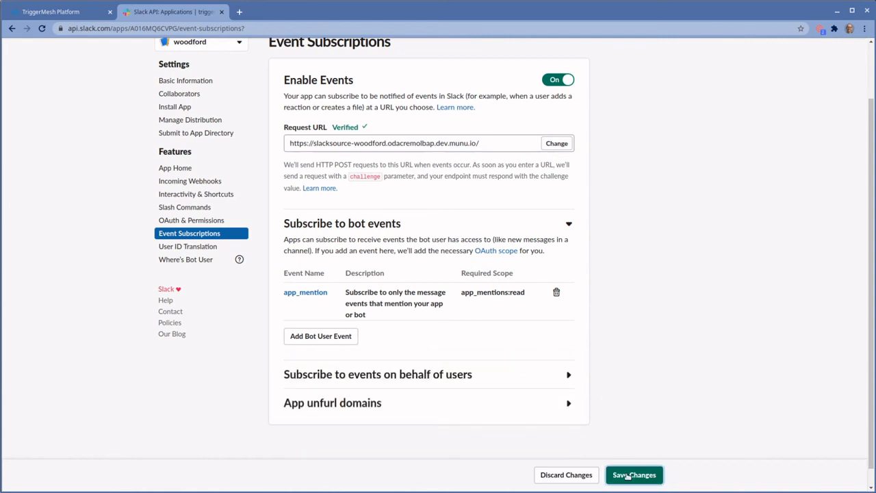
pyautogui.scroll(3, 676, 329)
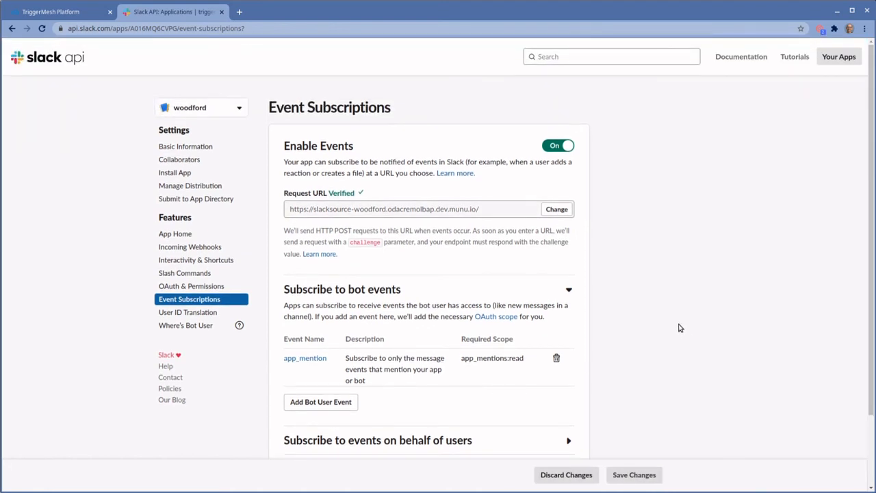
# Install woodford into the triggermesh workspace, allowing its requested permissions
pyautogui.click(172, 174)
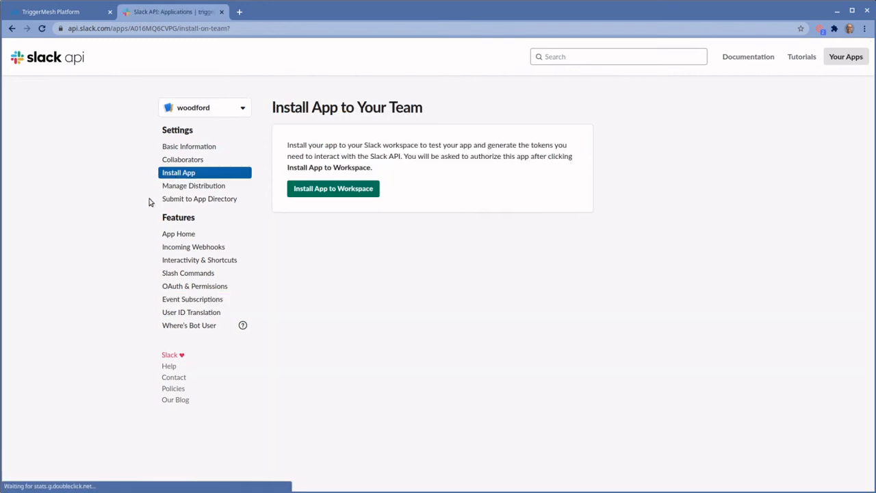
pyautogui.click(349, 190)
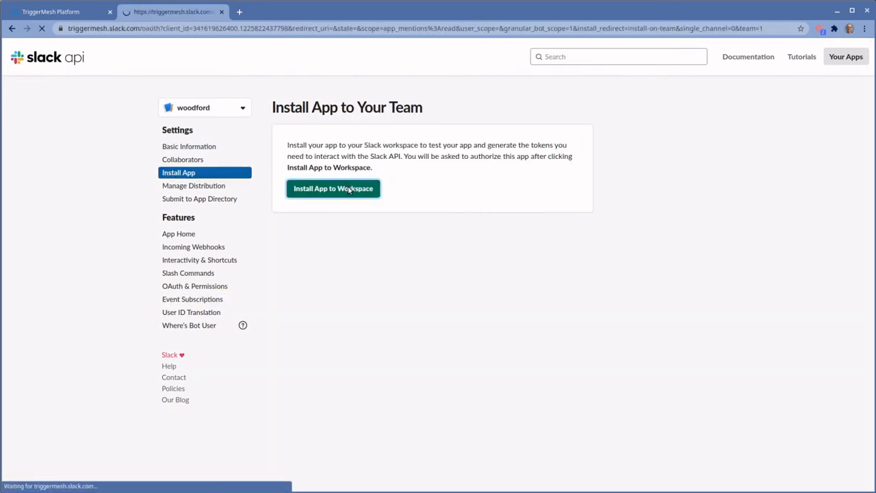
pyautogui.click(456, 252)
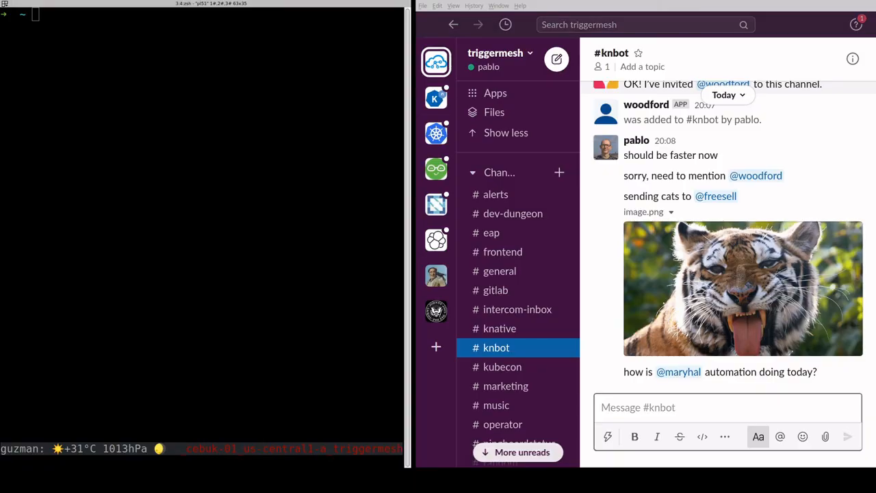
# Start a Kafka consumer on the slack topic with 'ccloud kafka topic consume slack'
pyautogui.click(239, 102)
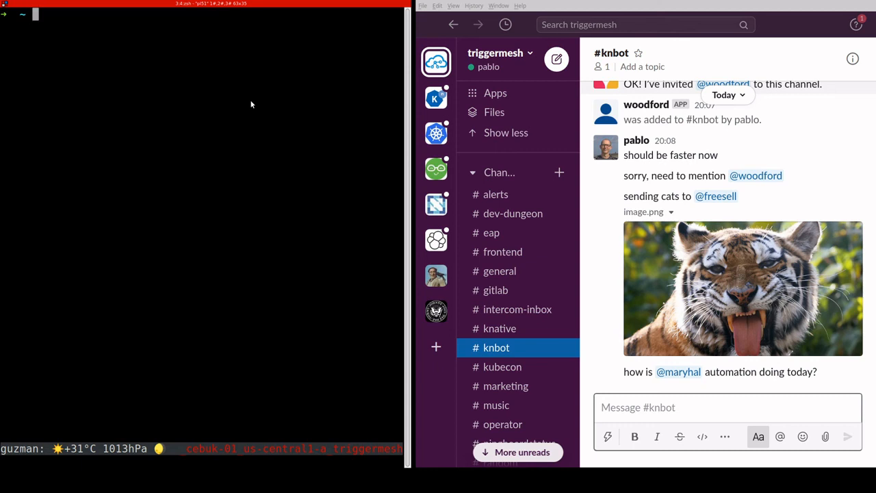
pyautogui.write('ccloud kafka topic consume slack')
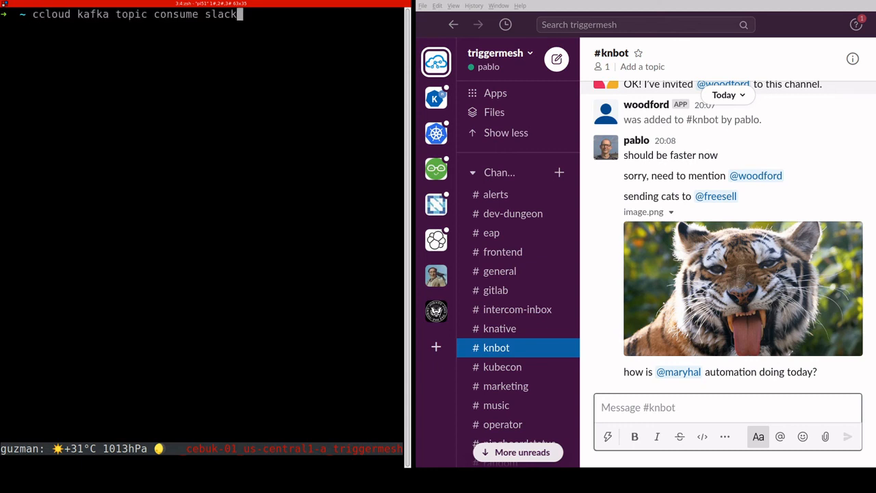
pyautogui.press('Return')
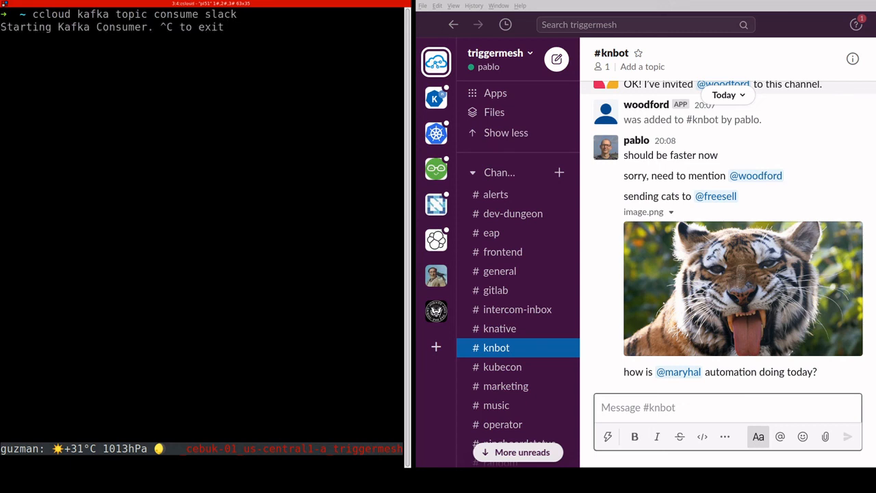
pyautogui.click(657, 404)
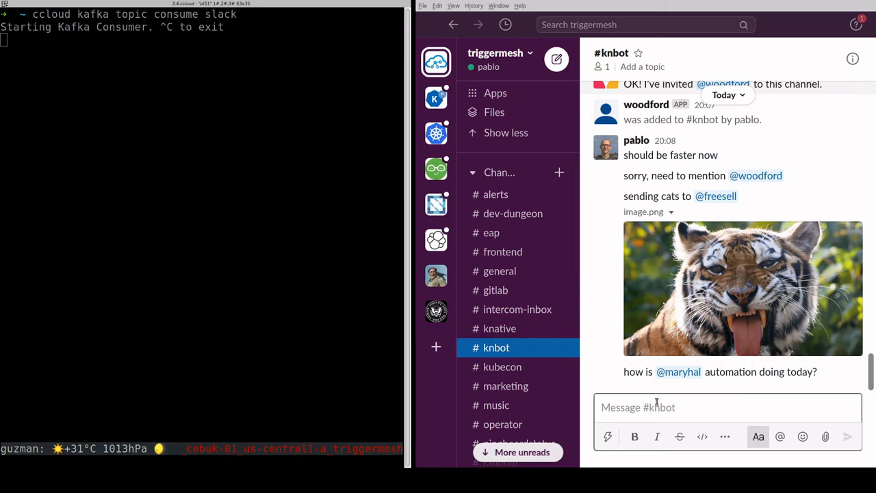
pyautogui.write('@')
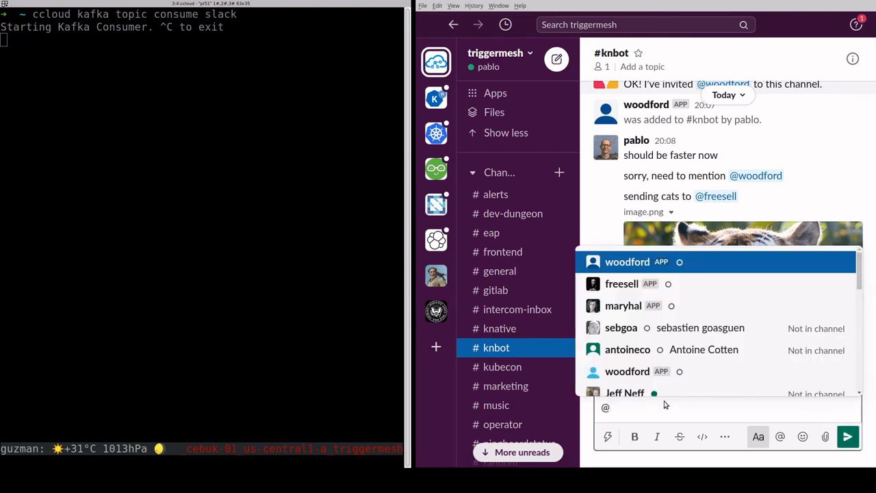
pyautogui.write('wo')
pyautogui.press('Return')
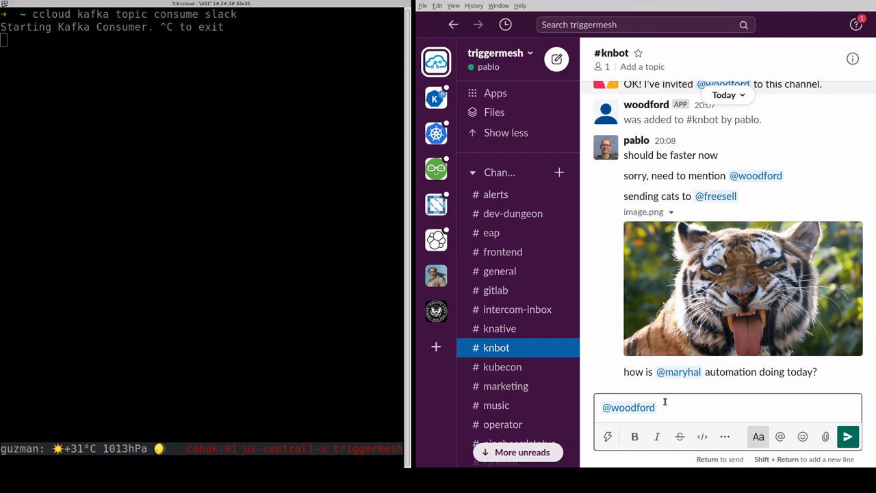
pyautogui.write('is everything ok today')
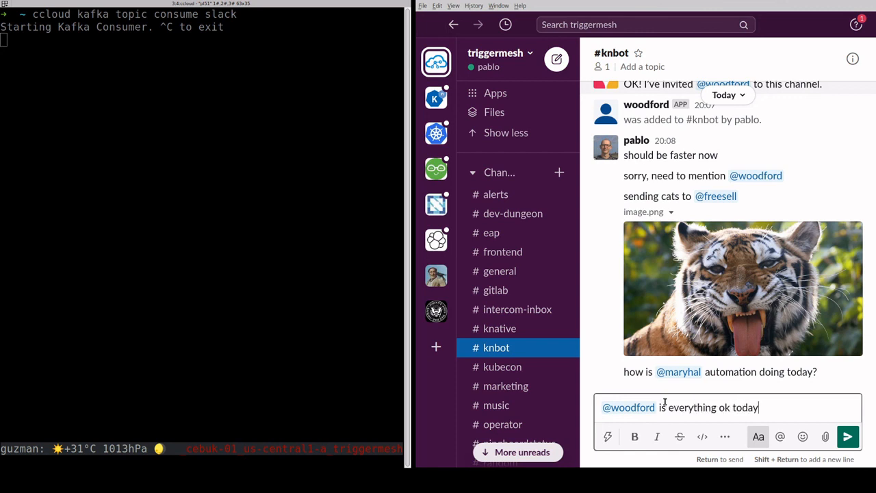
pyautogui.write(' :wood')
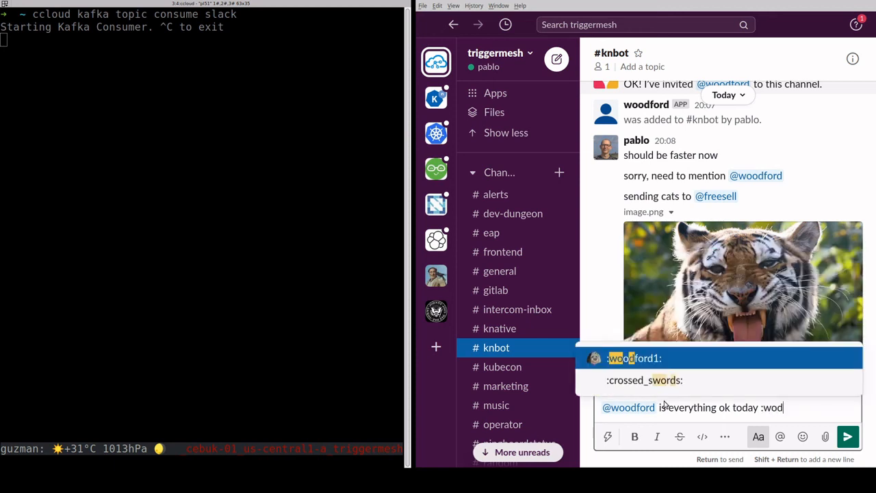
pyautogui.press('Return')
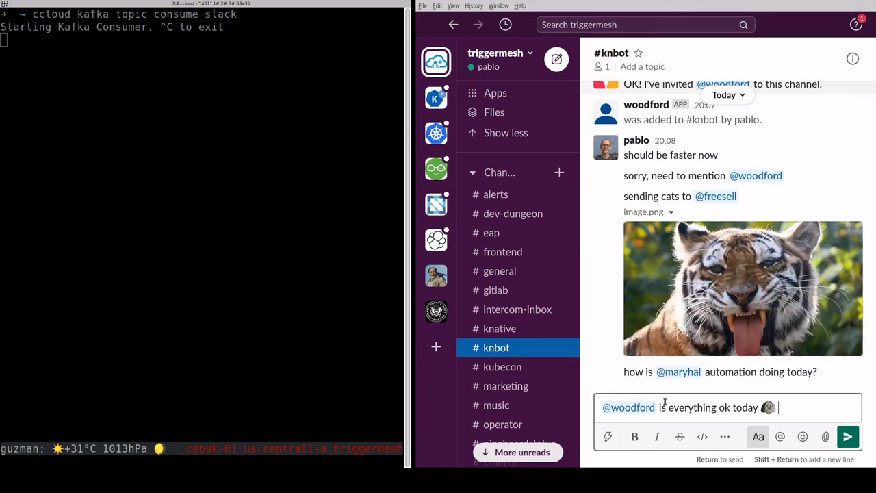
pyautogui.write('=')
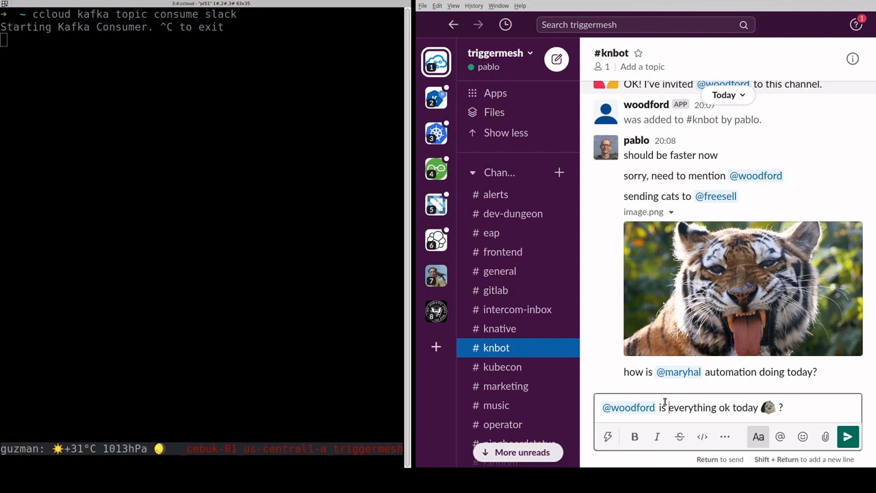
pyautogui.doubleClick(670, 407)
pyautogui.click(634, 437)
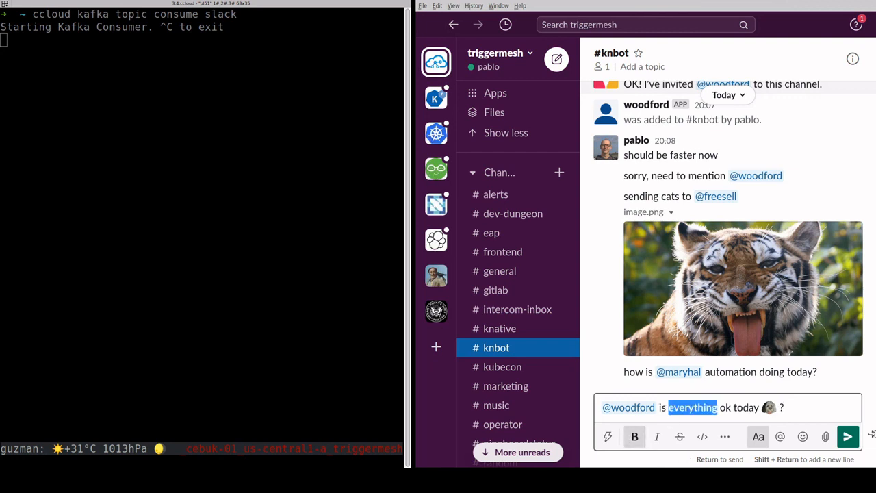
pyautogui.click(849, 437)
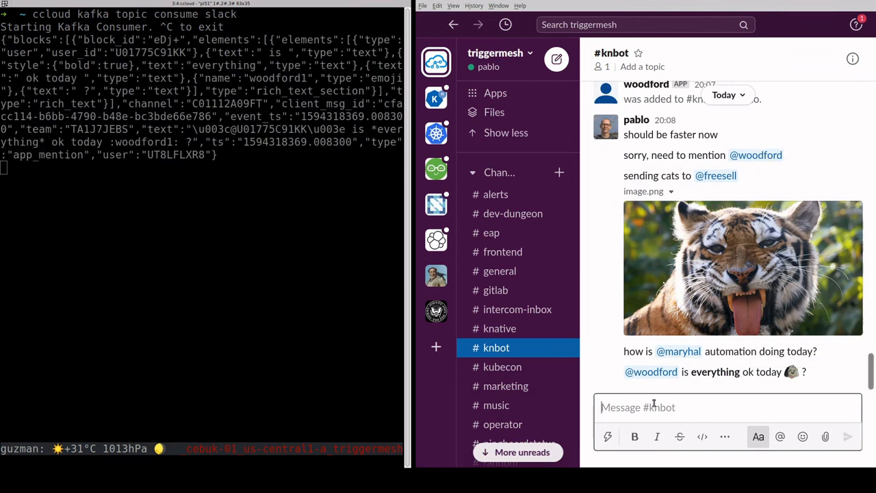
pyautogui.write('it ')
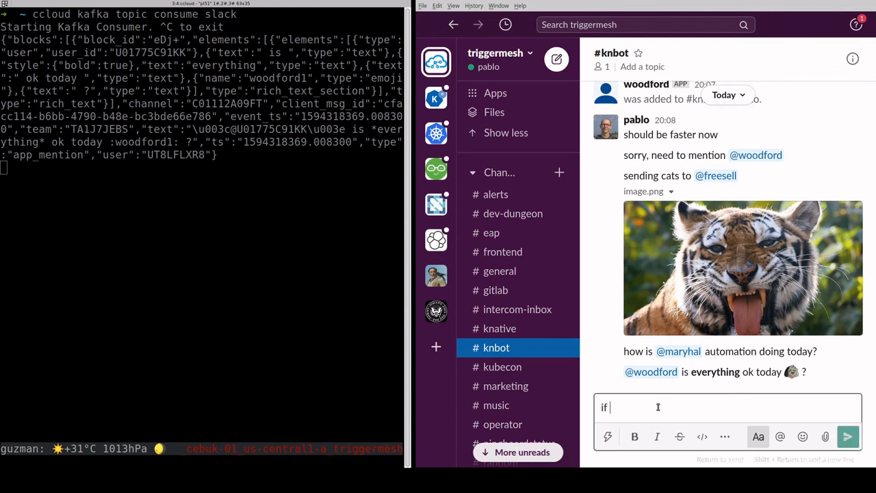
pyautogui.write('took')
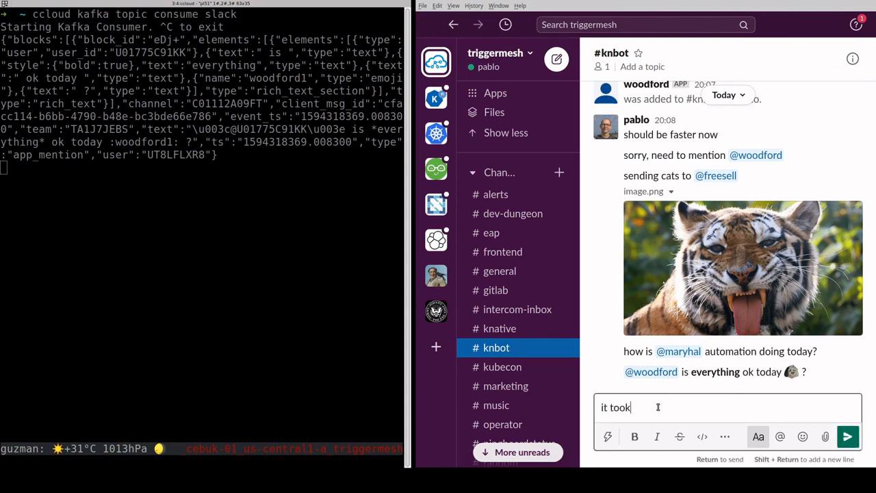
pyautogui.write(' a while to start the source')
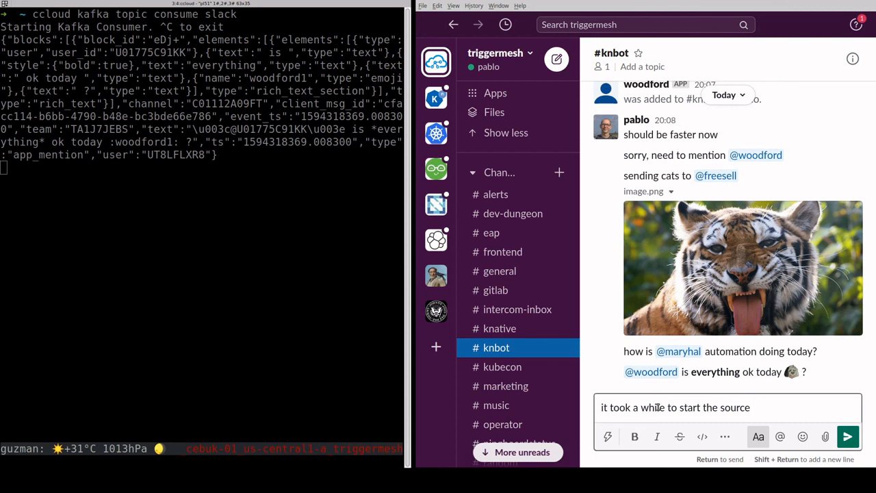
pyautogui.write(', but now it should be faster')
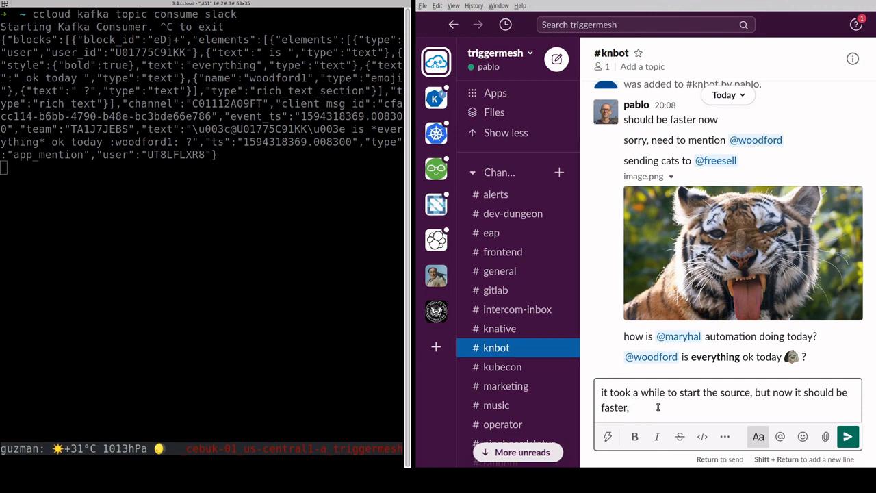
pyautogui.write(', is that true @wo')
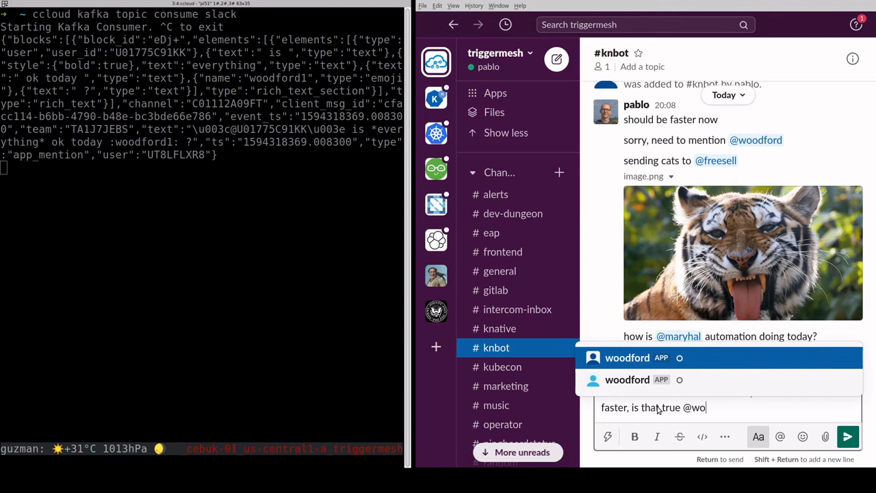
pyautogui.press('Return')
pyautogui.press('Return')
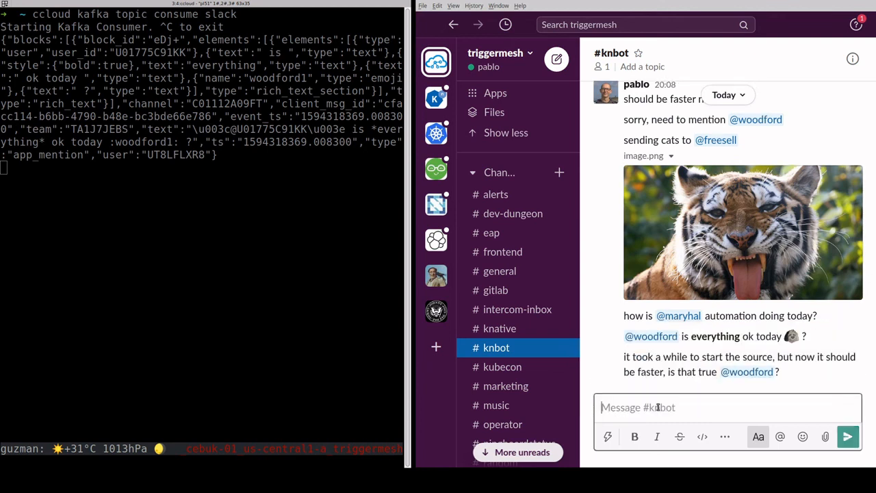